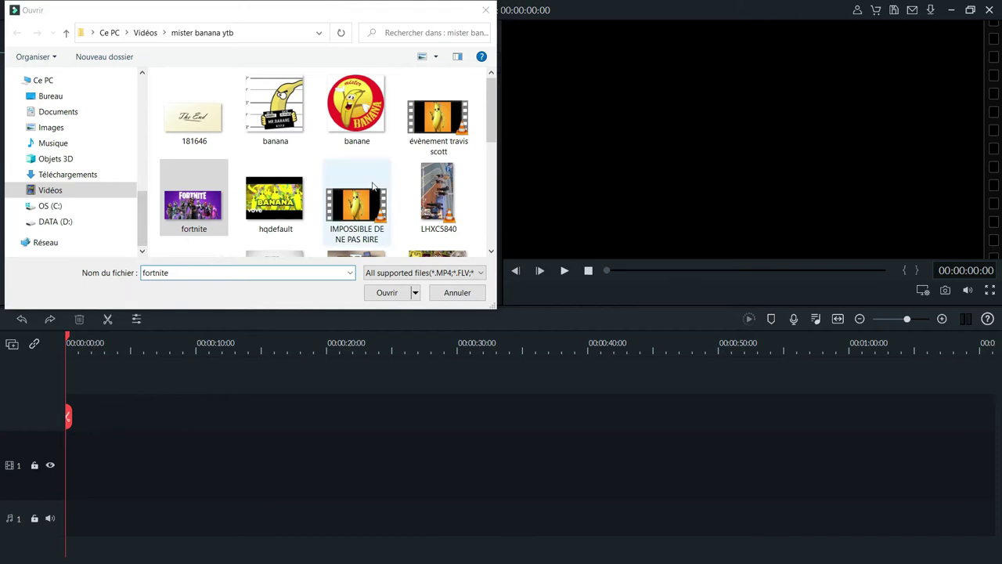
Step: Add the banane and 181646 images to the timeline after fortnite, lining all three up on video track 1
{"action": "left_click_drag", "start_coordinate": [352, 114], "coordinate": [180, 411]}
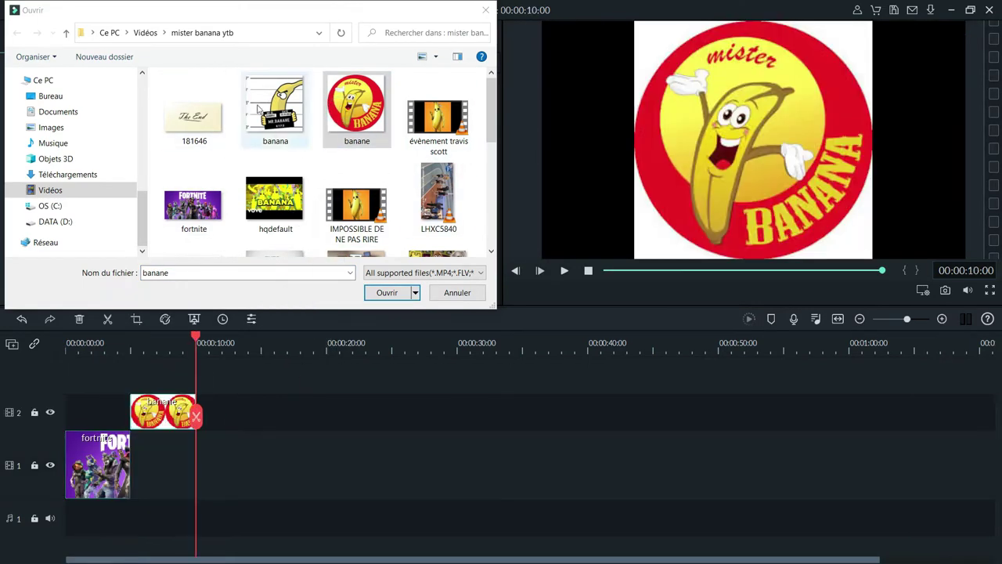
{"action": "left_click_drag", "start_coordinate": [194, 117], "coordinate": [292, 466]}
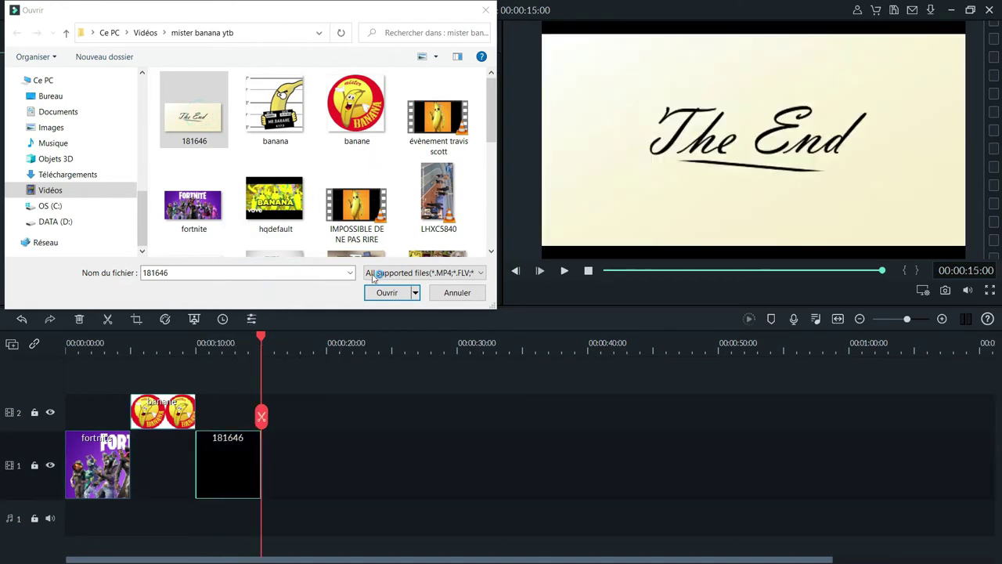
{"action": "left_click", "coordinate": [388, 293]}
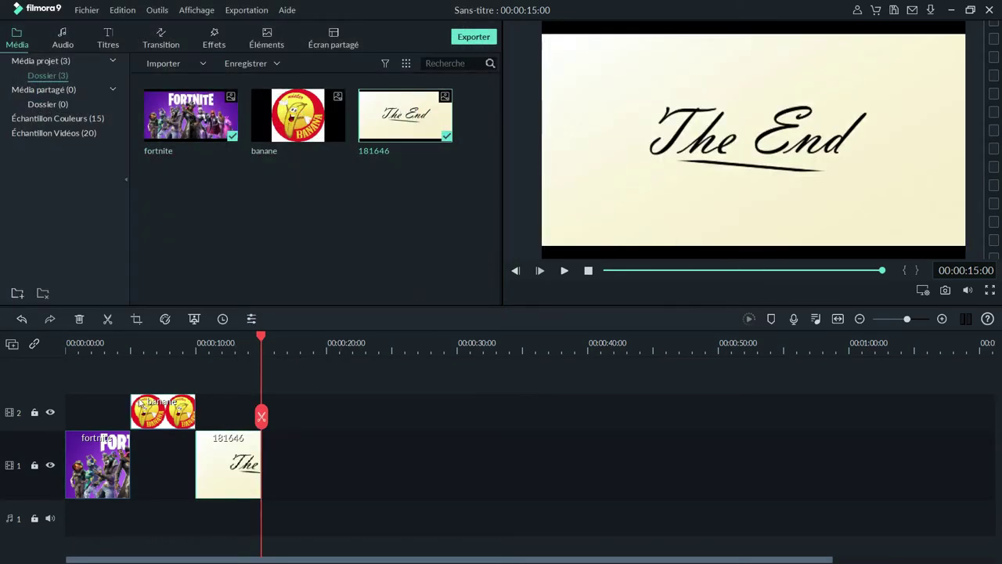
{"action": "left_click_drag", "start_coordinate": [149, 405], "coordinate": [155, 464]}
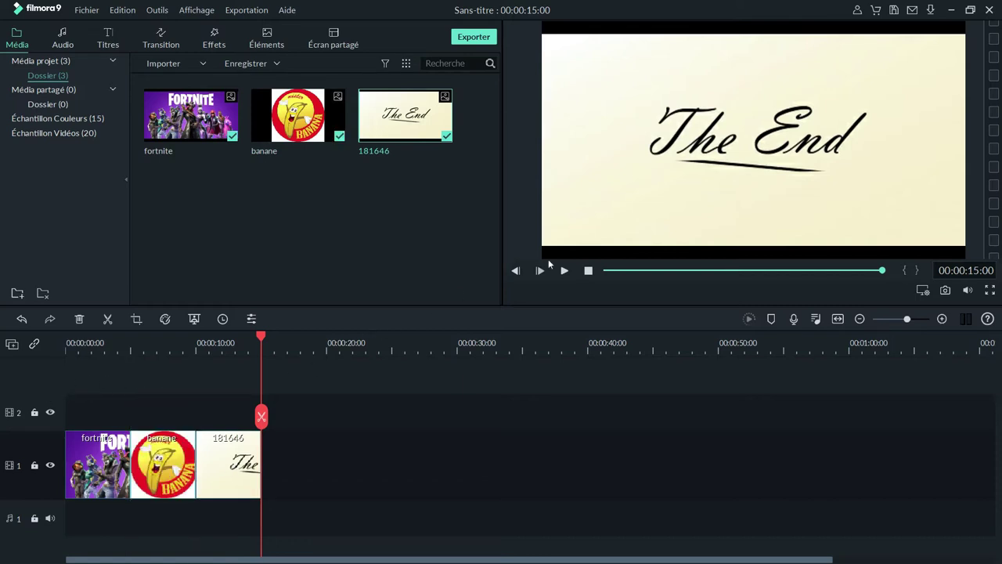
Step: Play the montage from the start and rearrange the track 1 image clips so 181646 precedes banane and fortnite comes last
{"action": "left_click", "coordinate": [605, 270]}
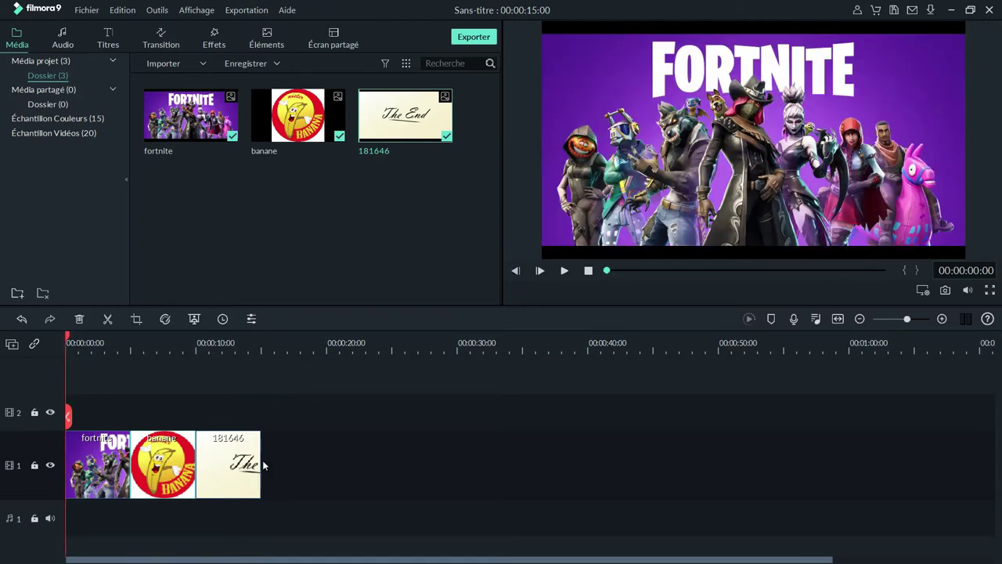
{"action": "left_click", "coordinate": [563, 272]}
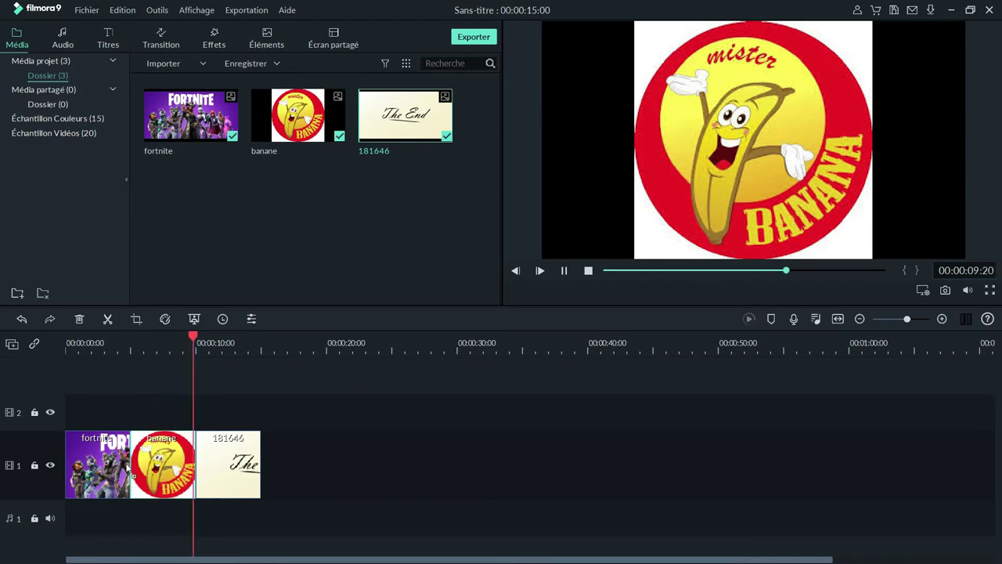
{"action": "mouse_move", "coordinate": [99, 468]}
{"action": "left_mouse_down"}
{"action": "mouse_move", "coordinate": [190, 470]}
{"action": "mouse_move", "coordinate": [117, 474]}
{"action": "left_mouse_up"}
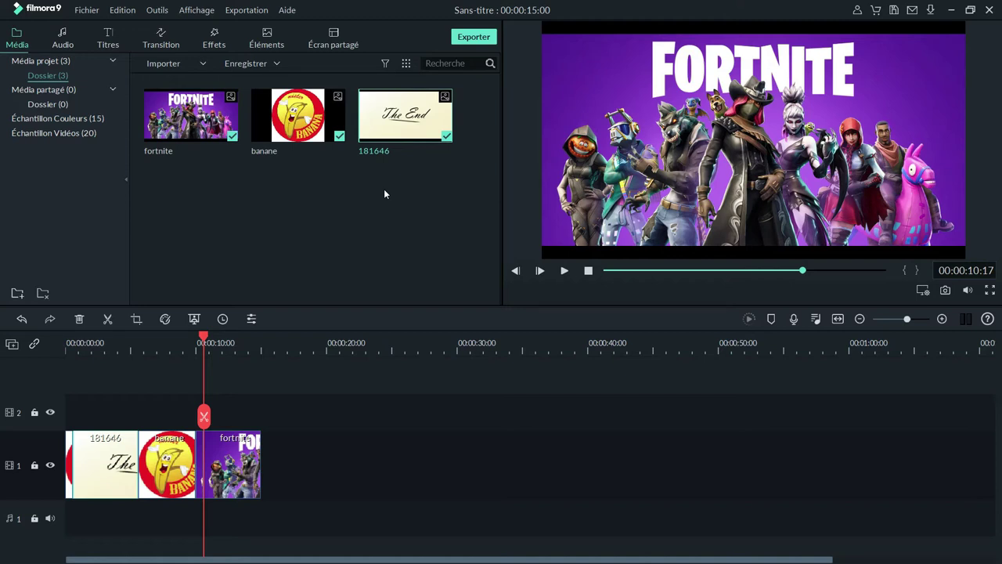
{"action": "left_click", "coordinate": [278, 63]}
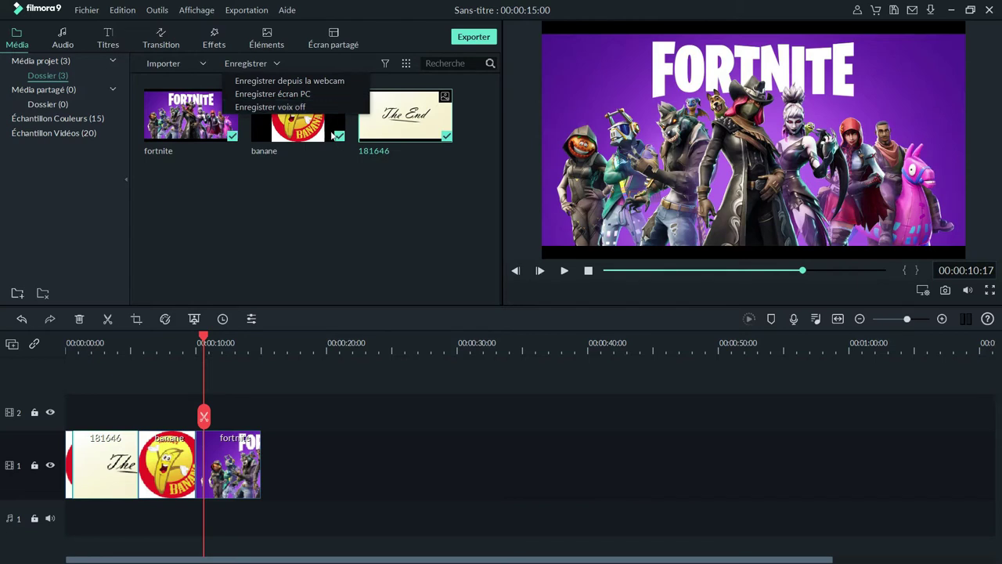
{"action": "left_click", "coordinate": [370, 165]}
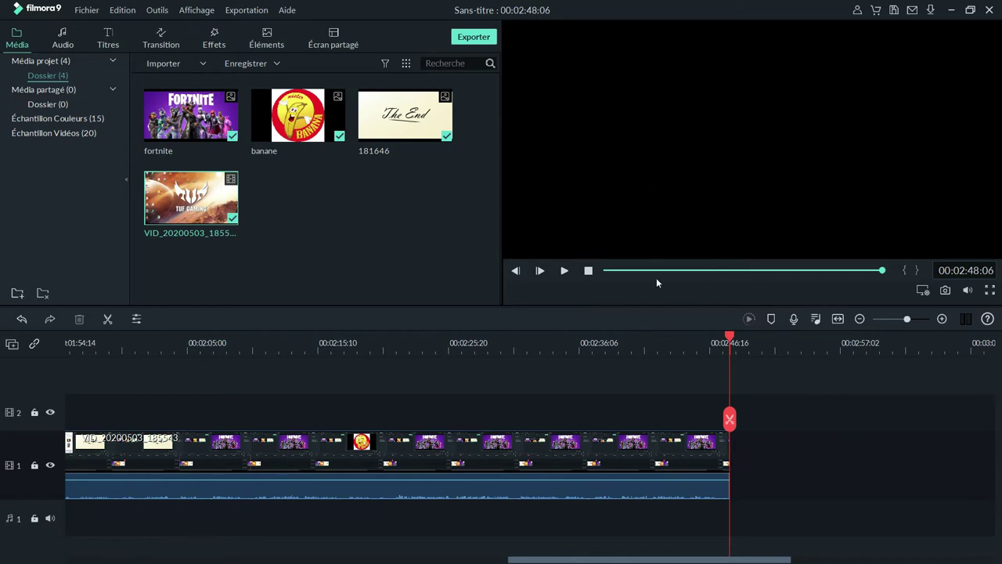
Step: Play the montage from the beginning in full screen, pause it during the banane clip and return to the editor
{"action": "left_click", "coordinate": [605, 271]}
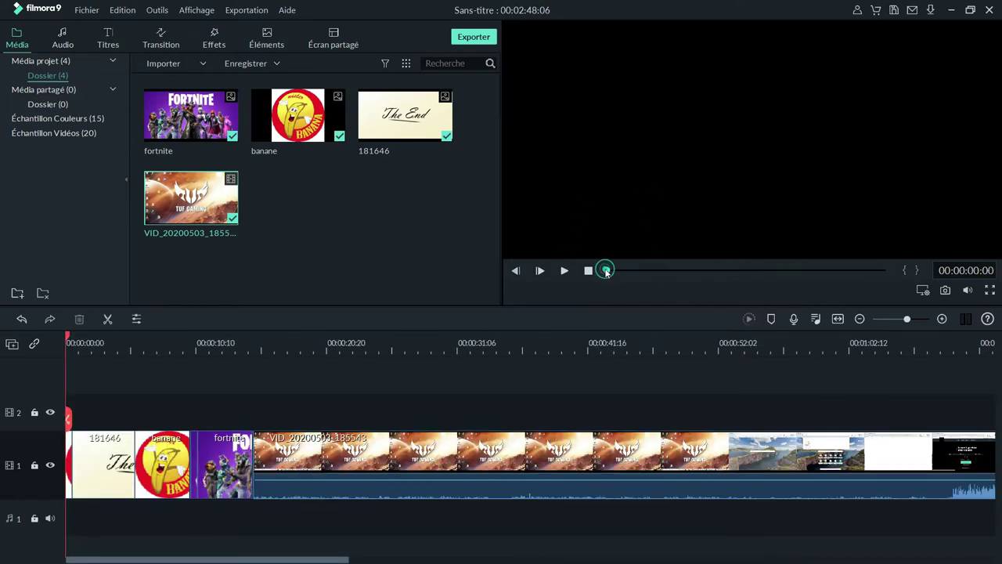
{"action": "left_click", "coordinate": [564, 270]}
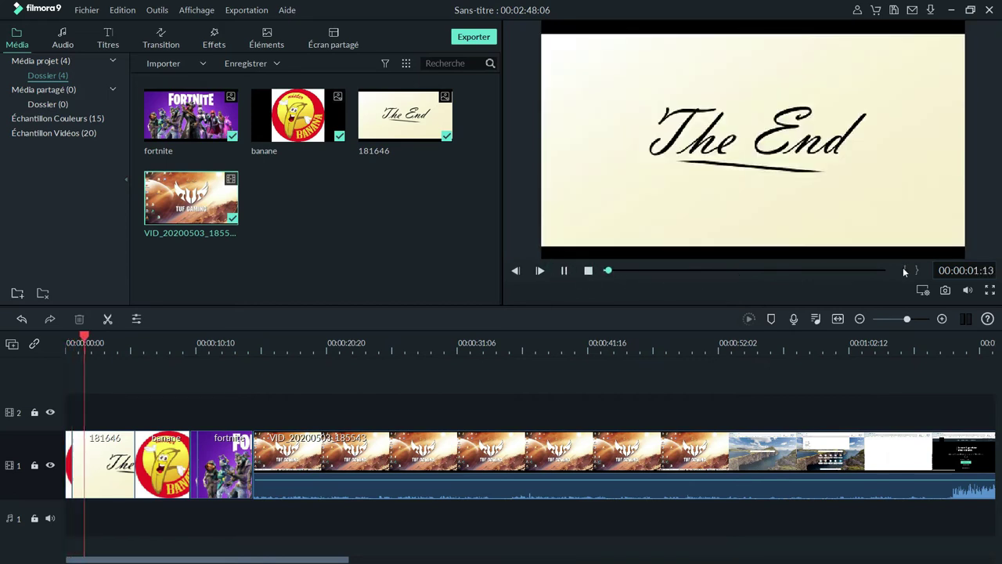
{"action": "left_click", "coordinate": [990, 289]}
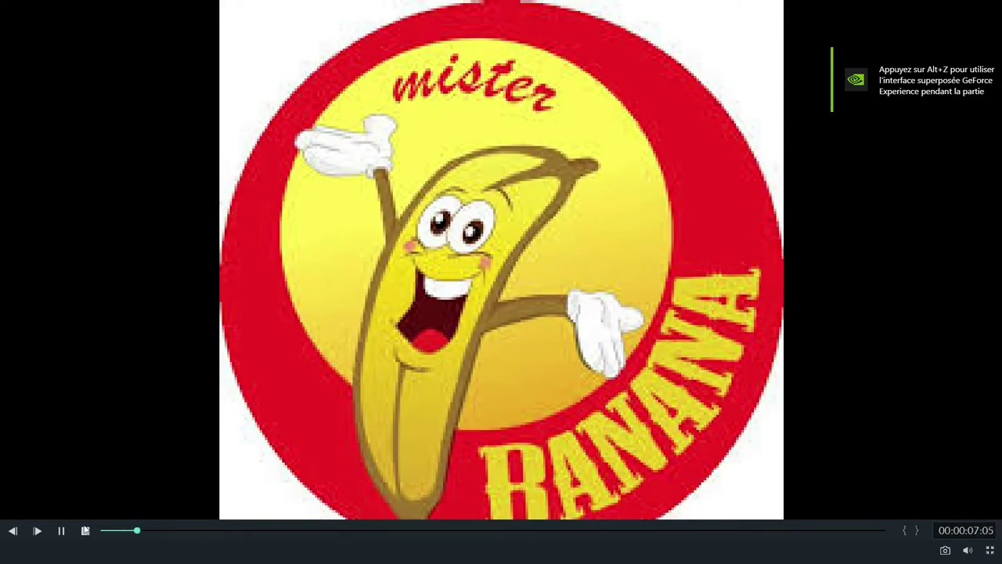
{"action": "left_click", "coordinate": [62, 531]}
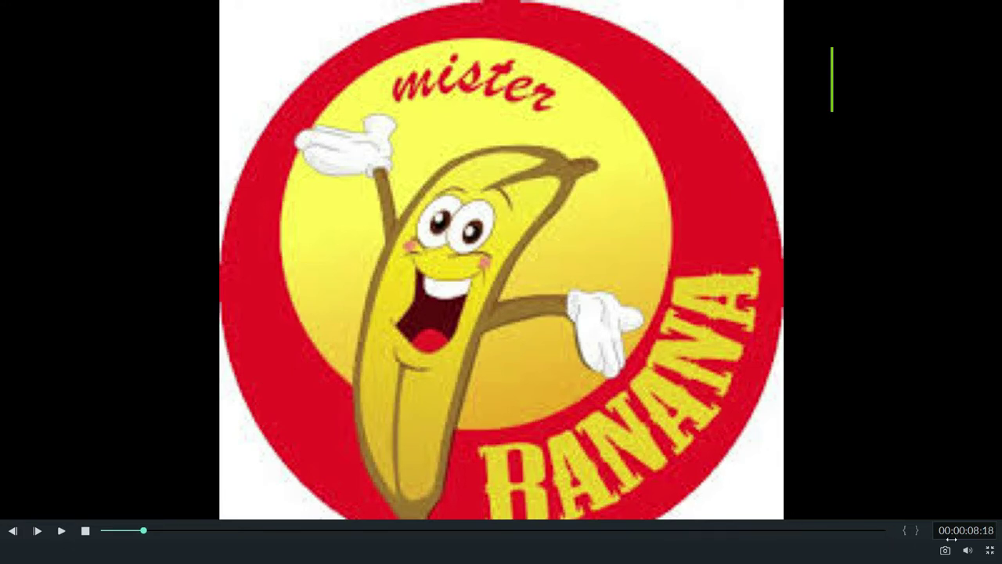
{"action": "left_click", "coordinate": [990, 551]}
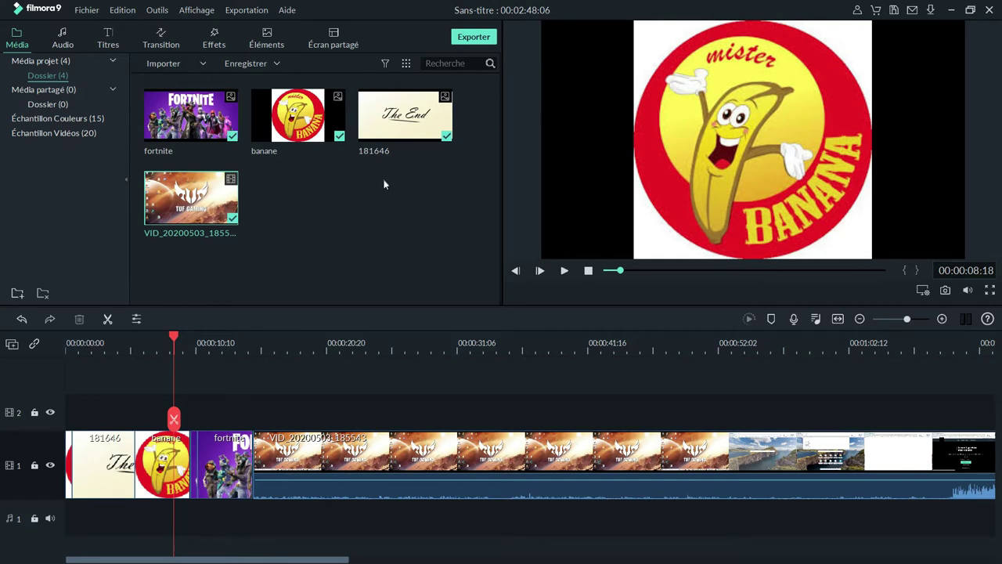
Step: Examine the built-in libraries of effects, elements, split-screen layouts, transitions and titles
{"action": "left_click", "coordinate": [213, 39]}
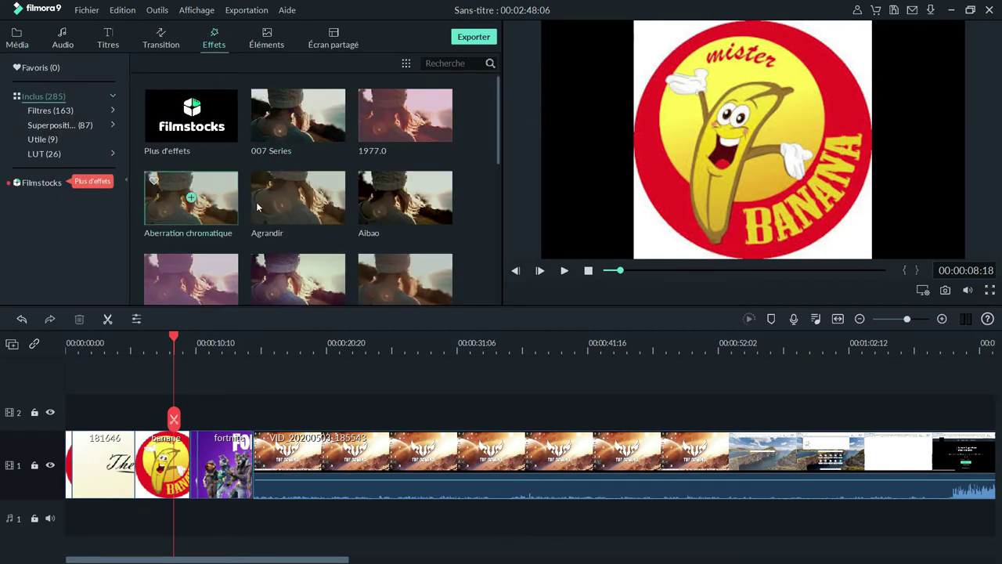
{"action": "left_click", "coordinate": [268, 45]}
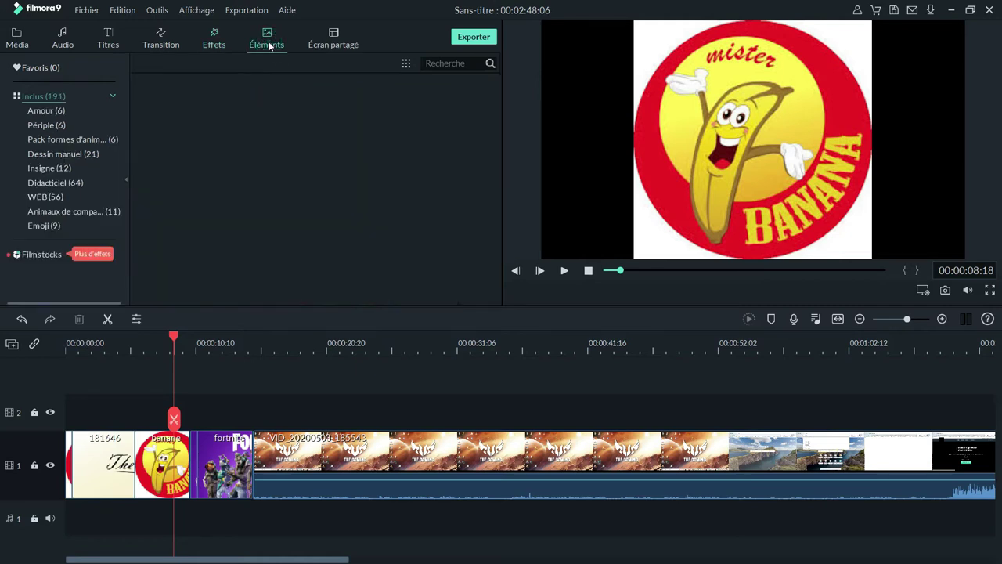
{"action": "left_click", "coordinate": [330, 45]}
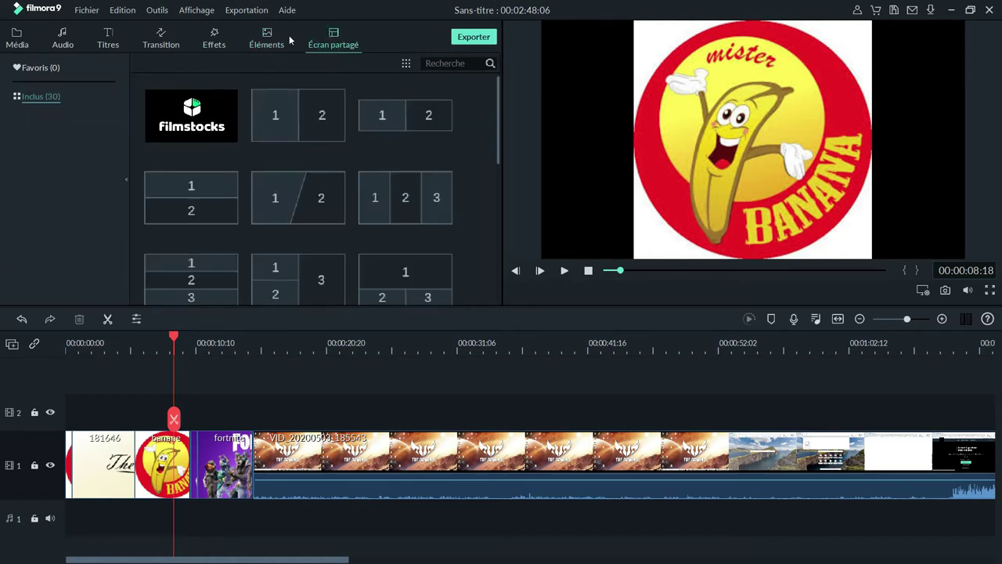
{"action": "left_click", "coordinate": [263, 45]}
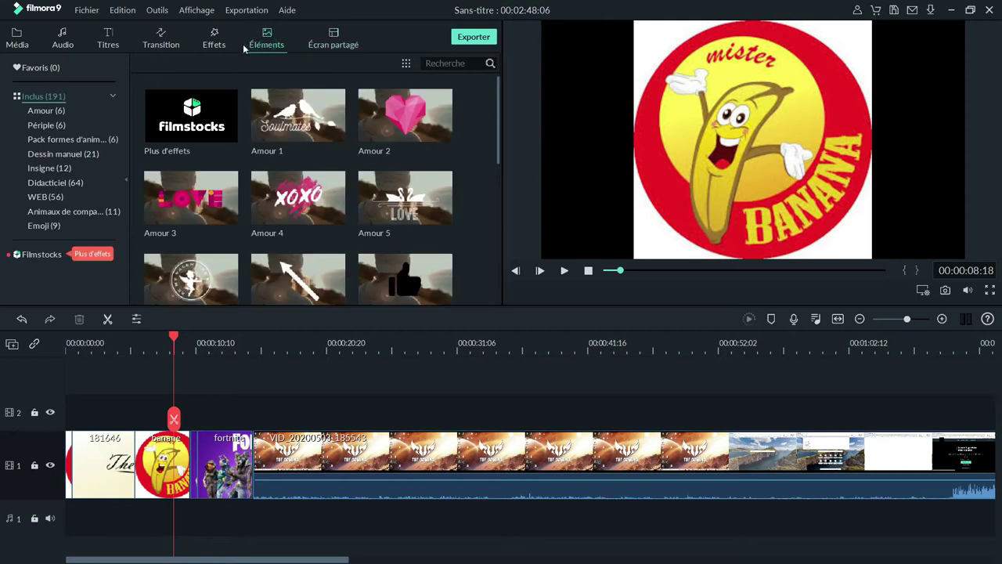
{"action": "left_click", "coordinate": [216, 41]}
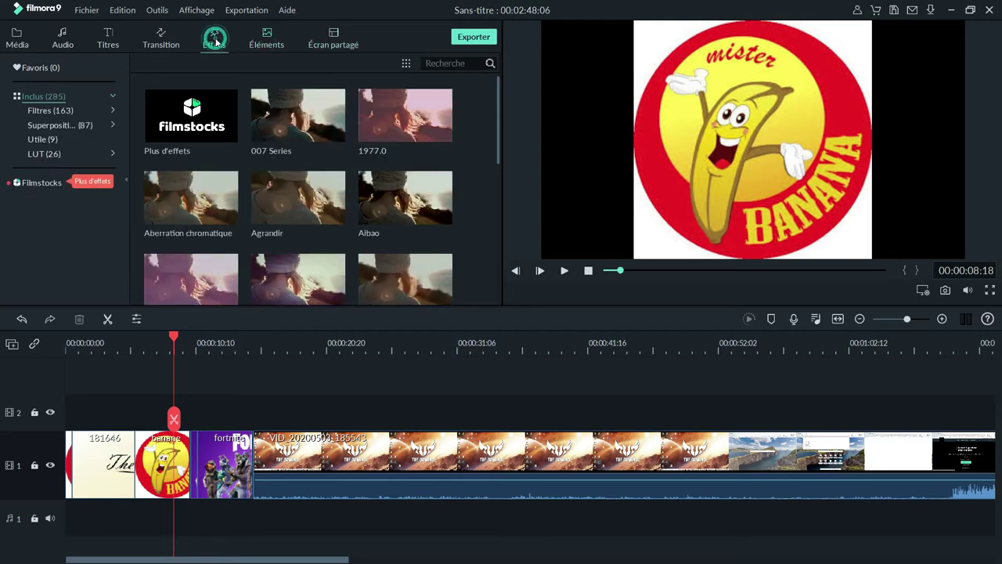
{"action": "left_click", "coordinate": [166, 47]}
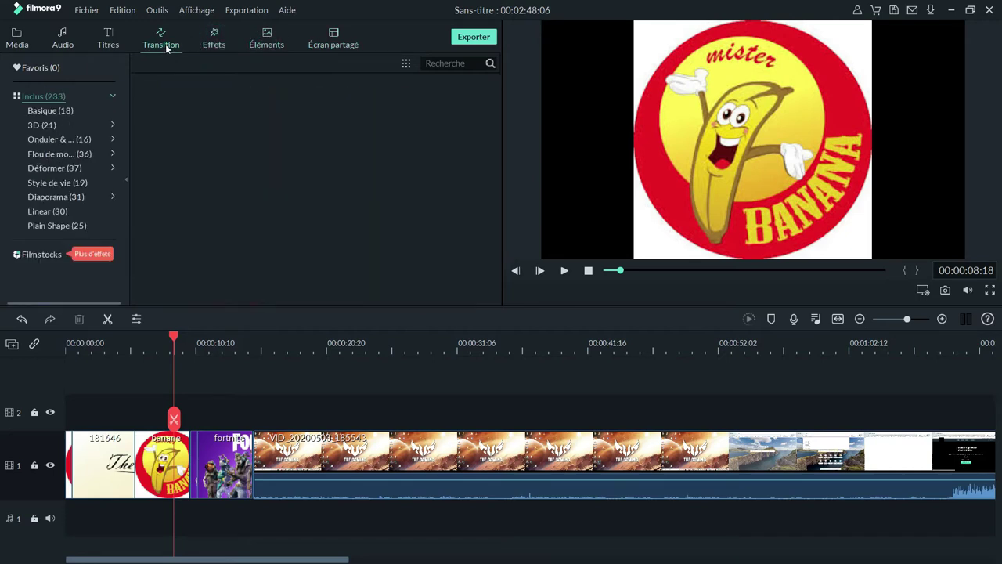
{"action": "left_click", "coordinate": [109, 40]}
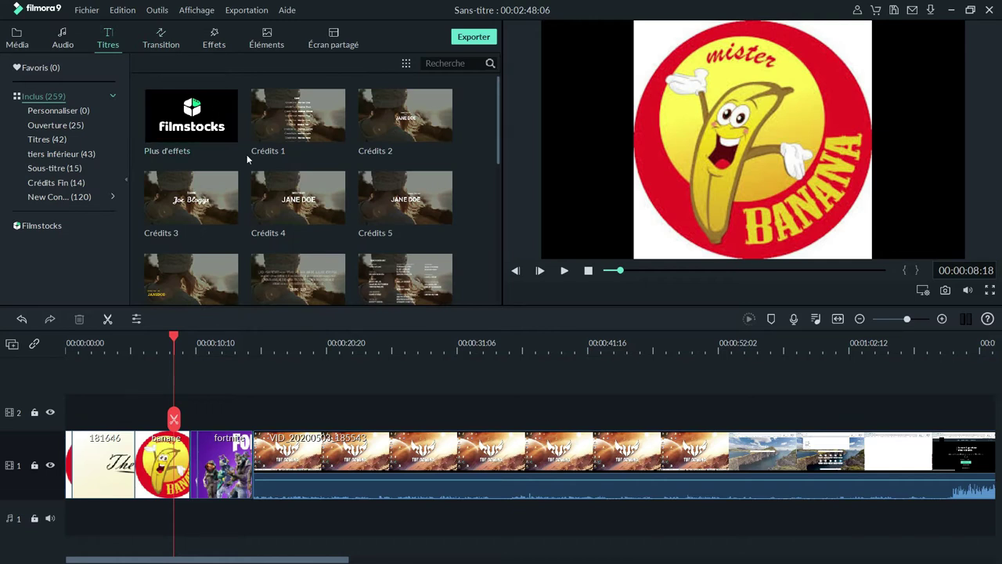
{"action": "left_click", "coordinate": [62, 39]}
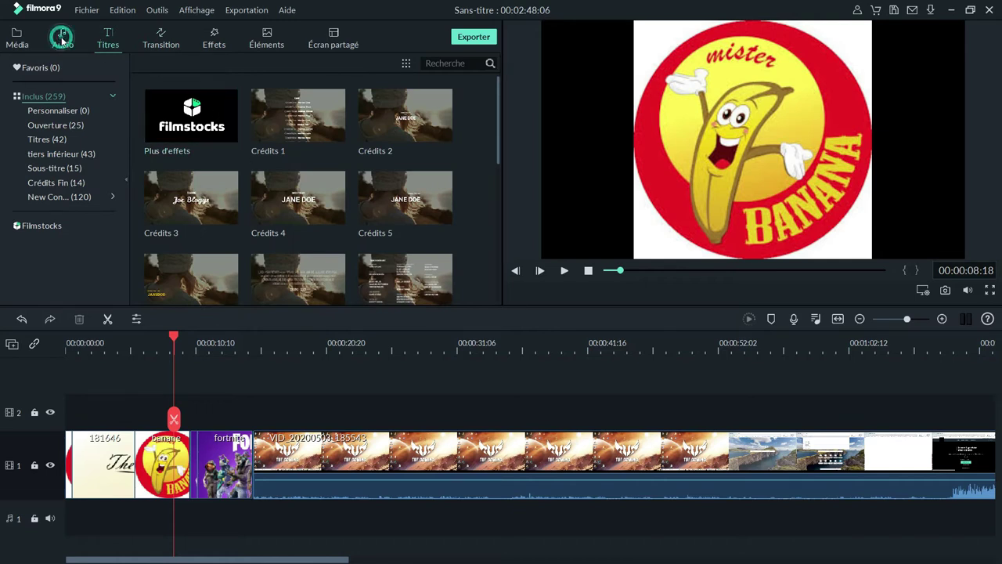
{"action": "left_click", "coordinate": [107, 45]}
Step: Split the banane clip at 00:00:08:18 and move the playhead to 00:00:09:09
{"action": "left_click", "coordinate": [108, 319]}
{"action": "left_click", "coordinate": [109, 319]}
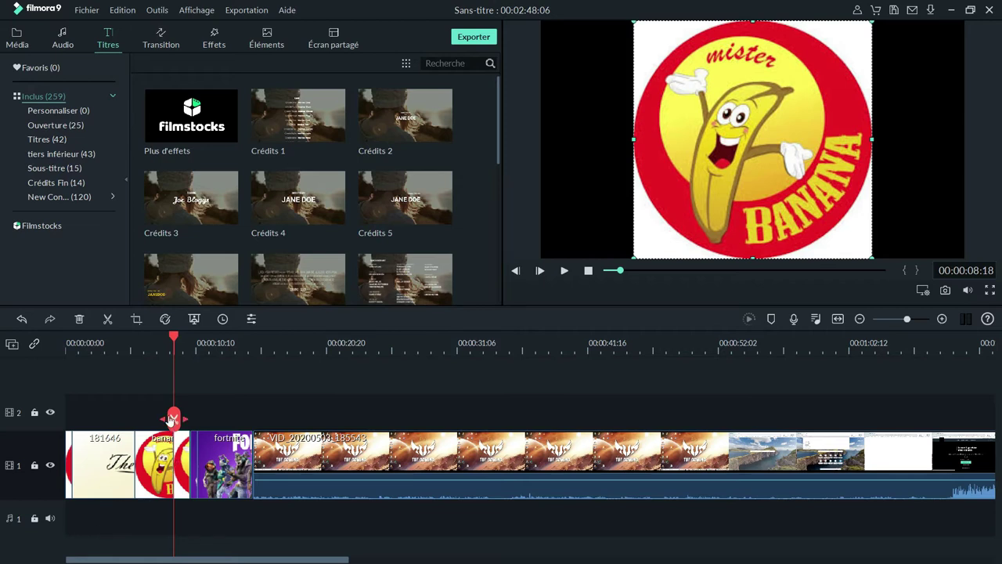
{"action": "mouse_move", "coordinate": [174, 419]}
{"action": "left_mouse_down"}
{"action": "mouse_move", "coordinate": [157, 419]}
{"action": "mouse_move", "coordinate": [195, 428]}
{"action": "mouse_move", "coordinate": [165, 427]}
{"action": "mouse_move", "coordinate": [182, 431]}
{"action": "left_mouse_up"}
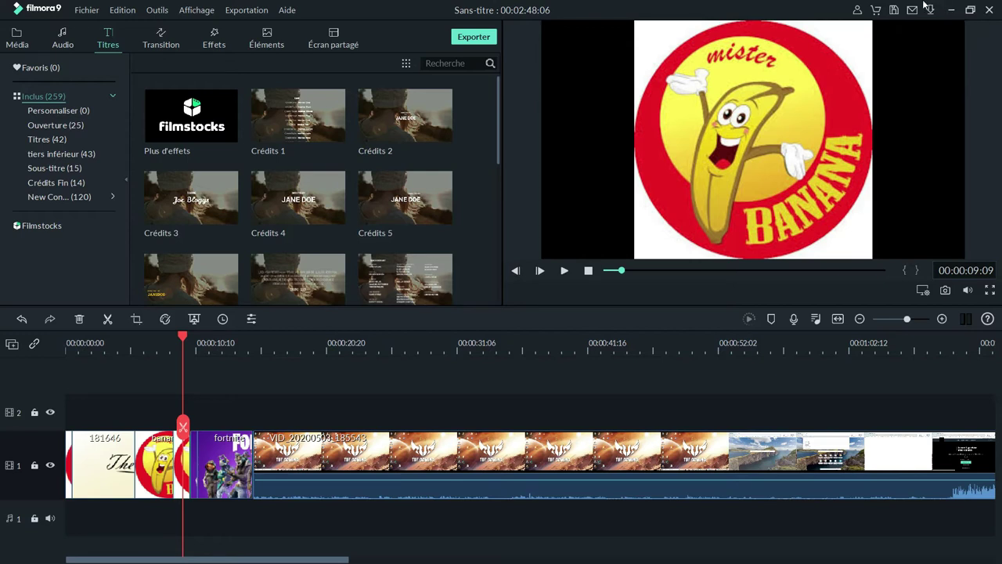
Step: Browse the Vidéos folder and its mister banana ytb subfolder for media files to import, closing the file chooser without importing
{"action": "left_click", "coordinate": [14, 40]}
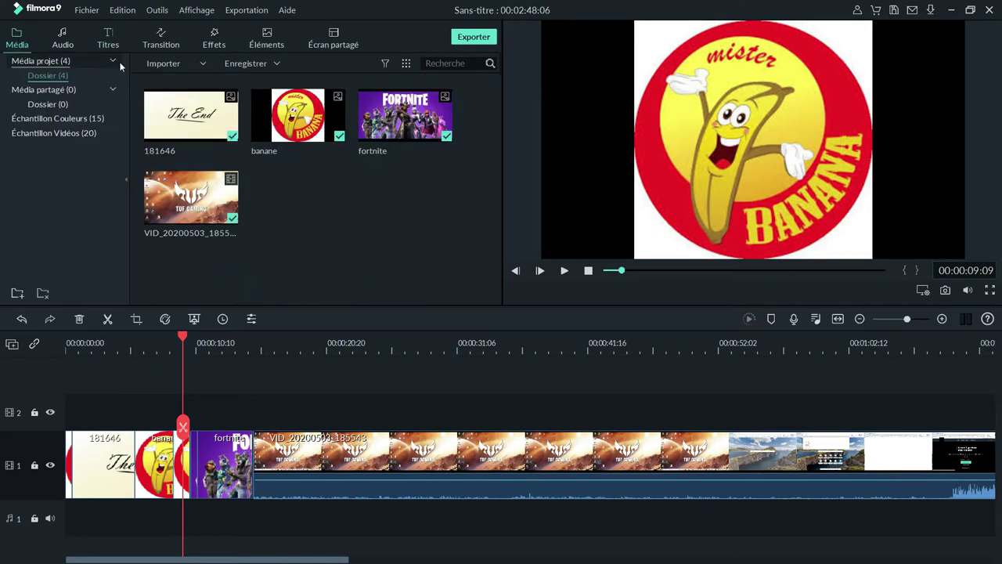
{"action": "left_click", "coordinate": [202, 64]}
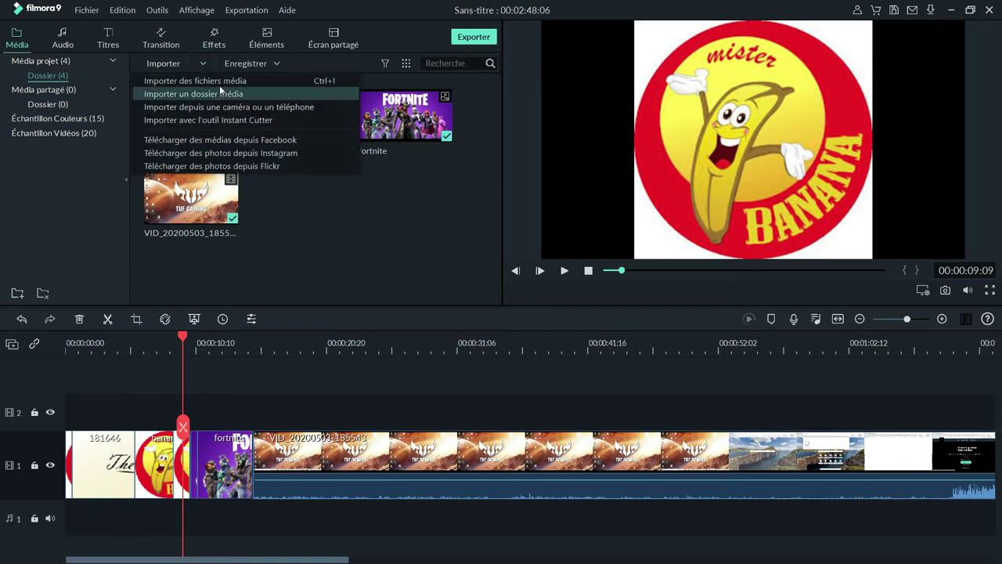
{"action": "left_click", "coordinate": [219, 85]}
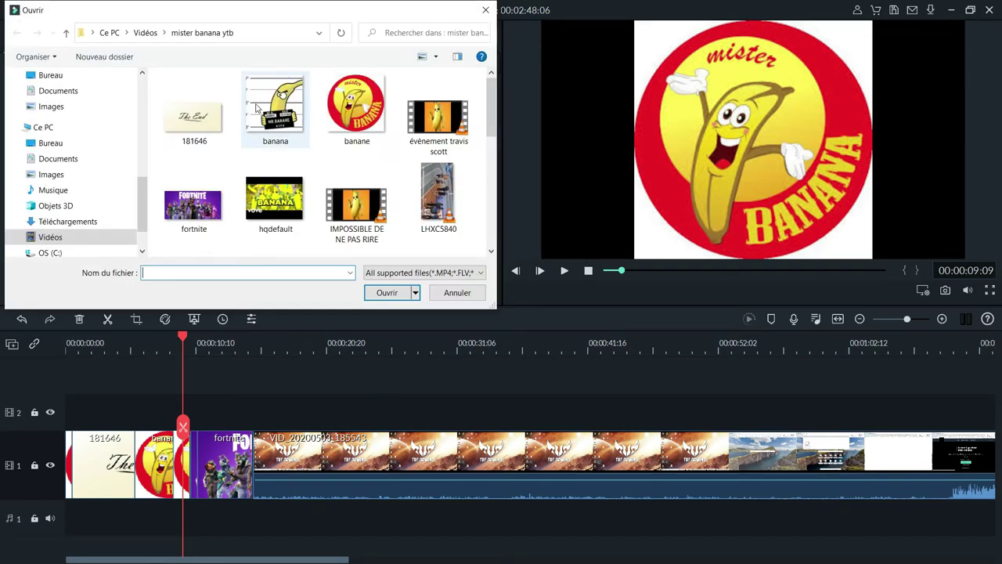
{"action": "left_click_drag", "start_coordinate": [492, 109], "coordinate": [491, 161]}
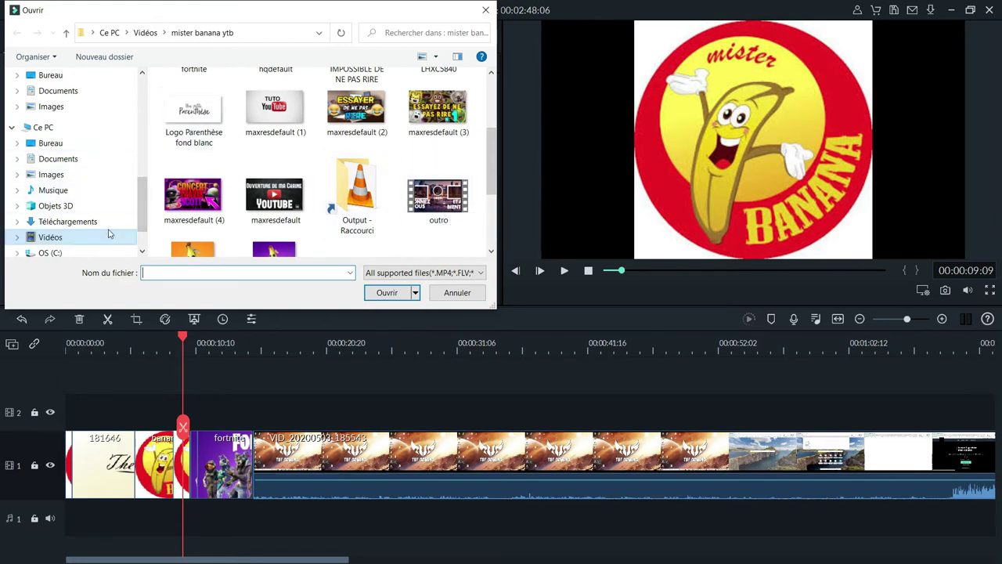
{"action": "left_click_drag", "start_coordinate": [145, 197], "coordinate": [151, 264]}
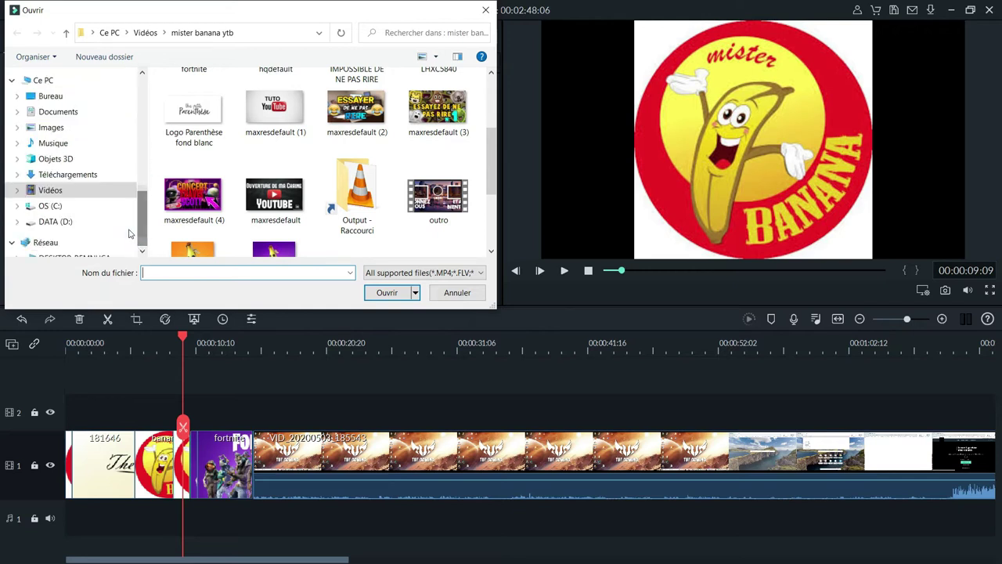
{"action": "left_click", "coordinate": [128, 193]}
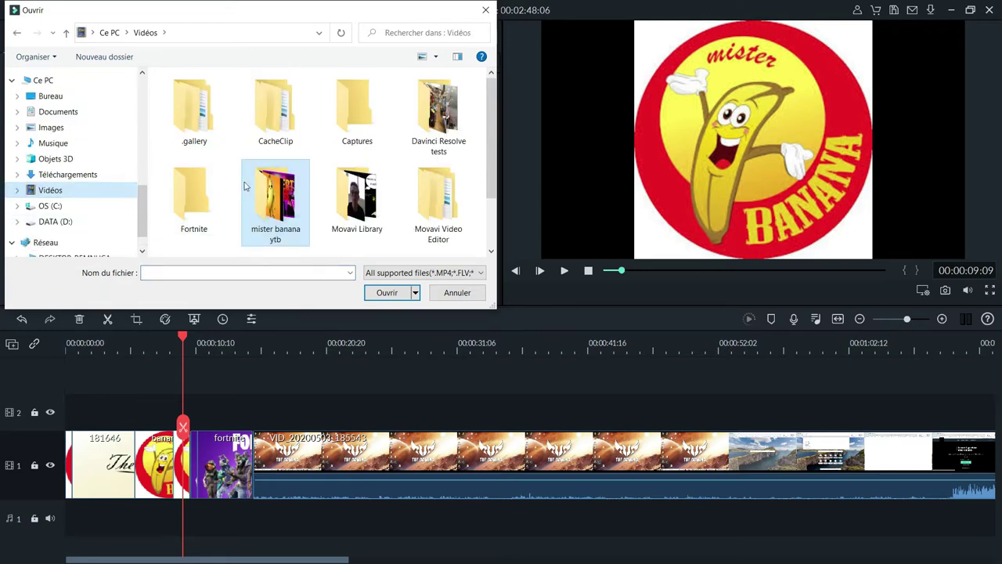
{"action": "left_click", "coordinate": [289, 186]}
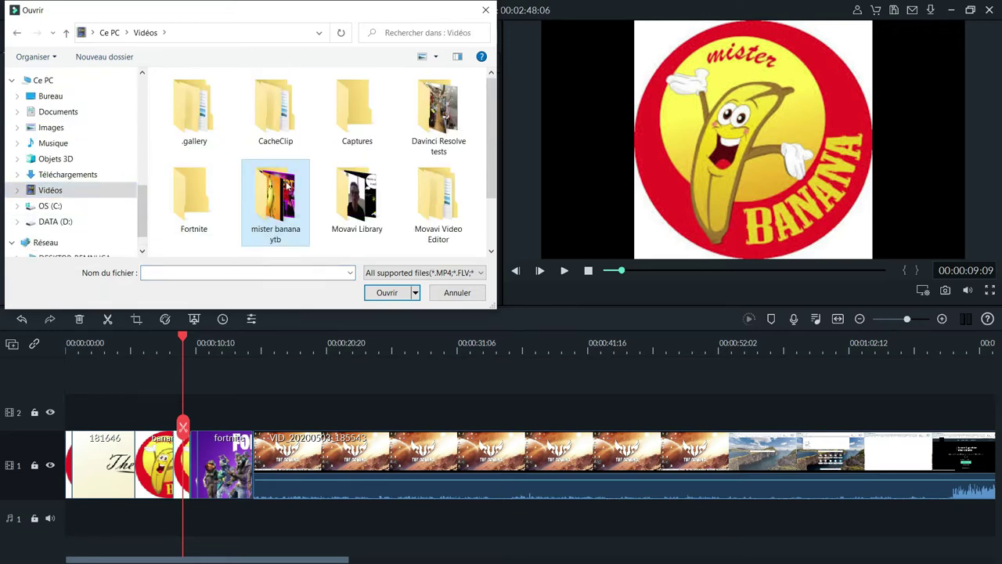
{"action": "double_click", "coordinate": [257, 188]}
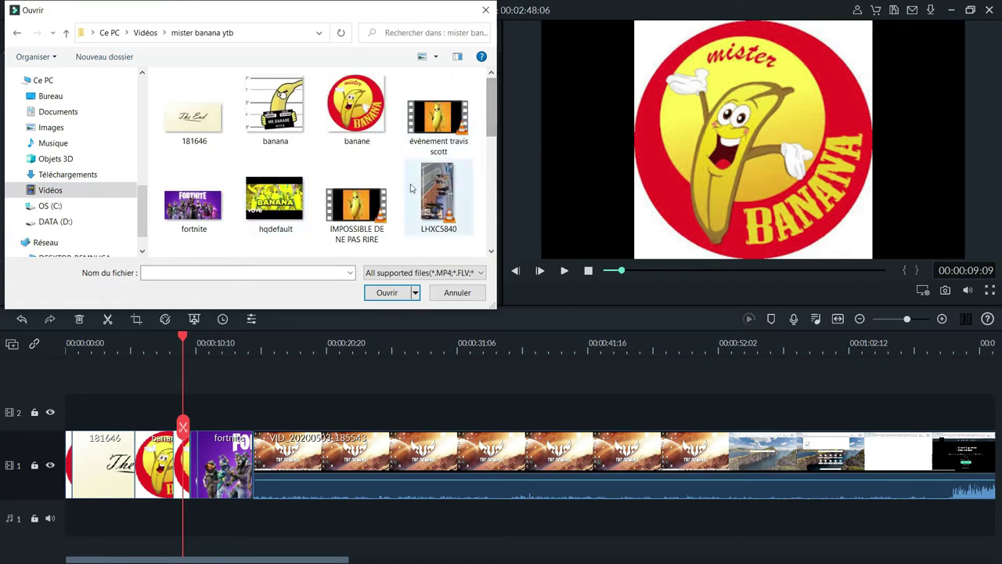
{"action": "left_click_drag", "start_coordinate": [491, 109], "coordinate": [489, 70]}
{"action": "scroll", "coordinate": [500, 165], "scroll_direction": "down", "scroll_amount": 3}
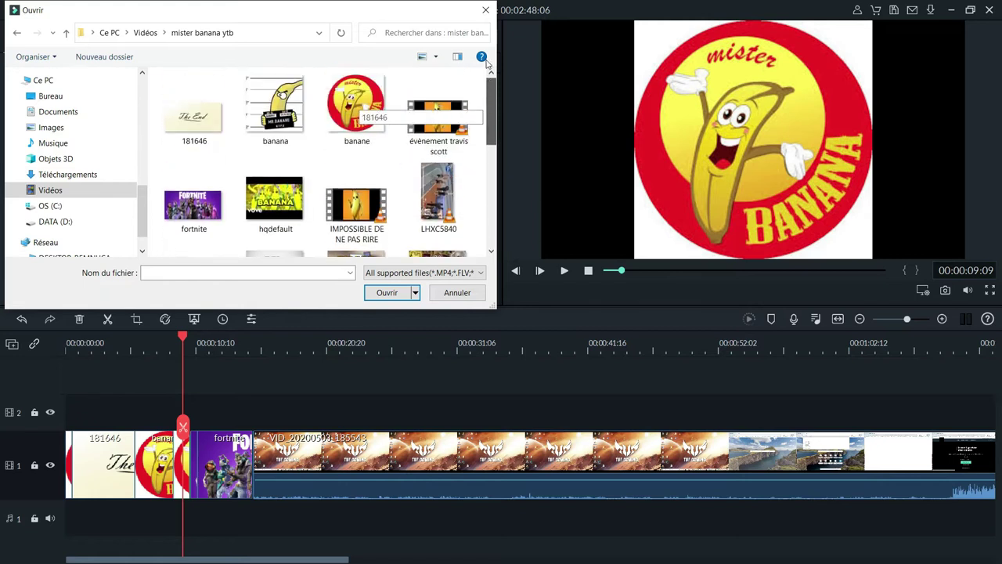
{"action": "left_click", "coordinate": [458, 292]}
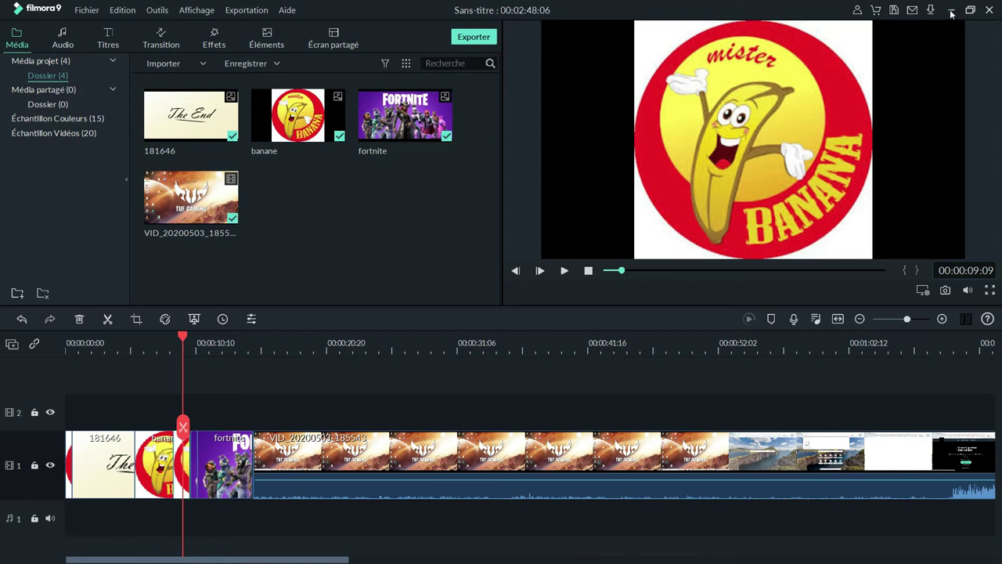
Step: Minimize the video editor to show the desktop
{"action": "left_click", "coordinate": [952, 11]}
{"action": "mouse_move", "coordinate": [383, 556]}
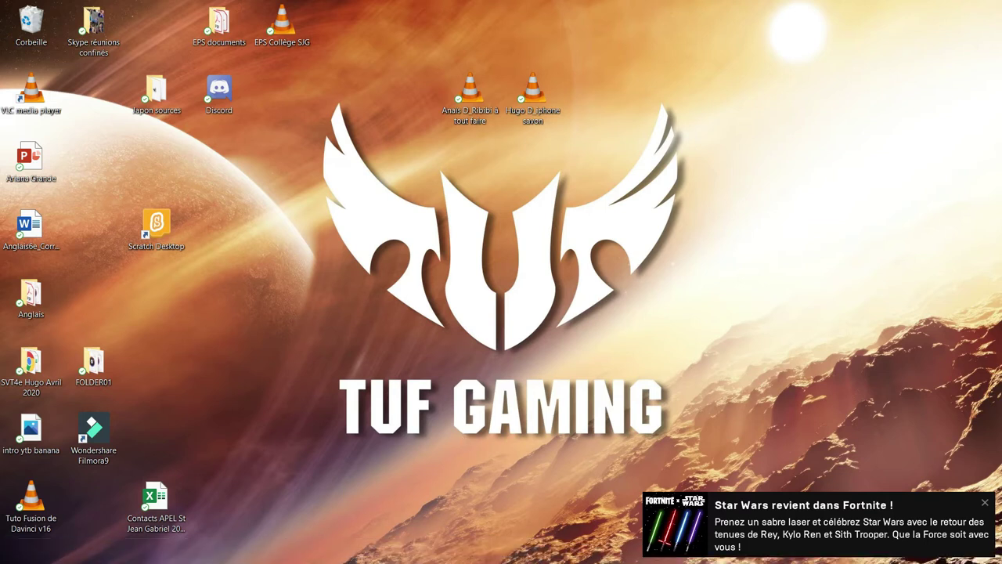
Step: Switch to the Chrome browser, load panzoid.com and accept the site's privacy terms
{"action": "left_click", "coordinate": [499, 557]}
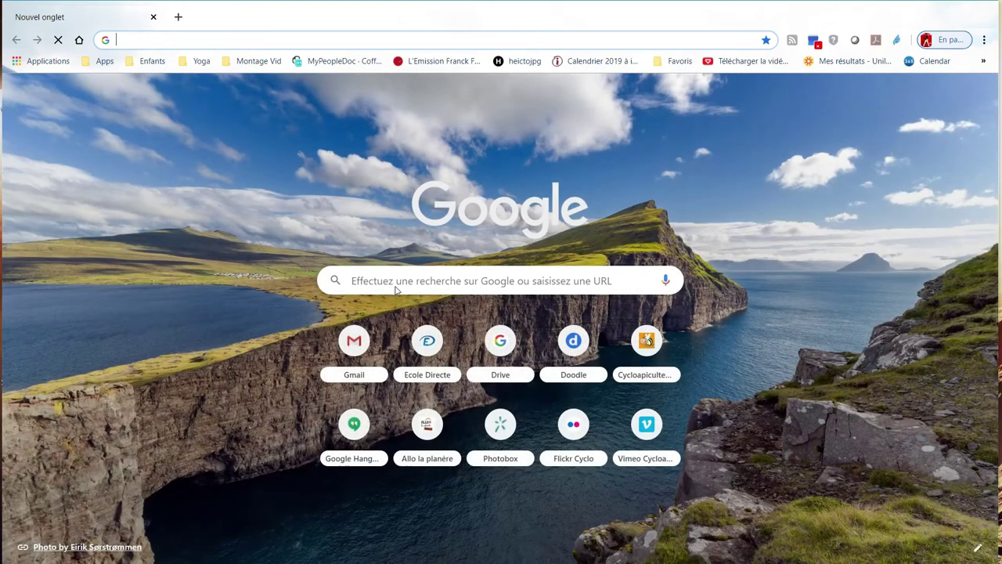
{"action": "type", "text": "panzoid"}
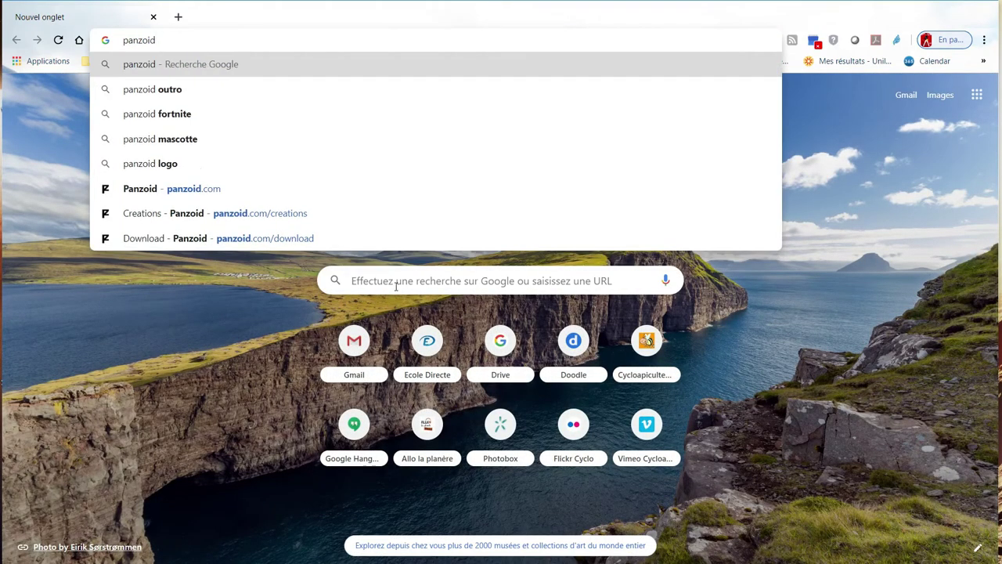
{"action": "type", "text": ".c"}
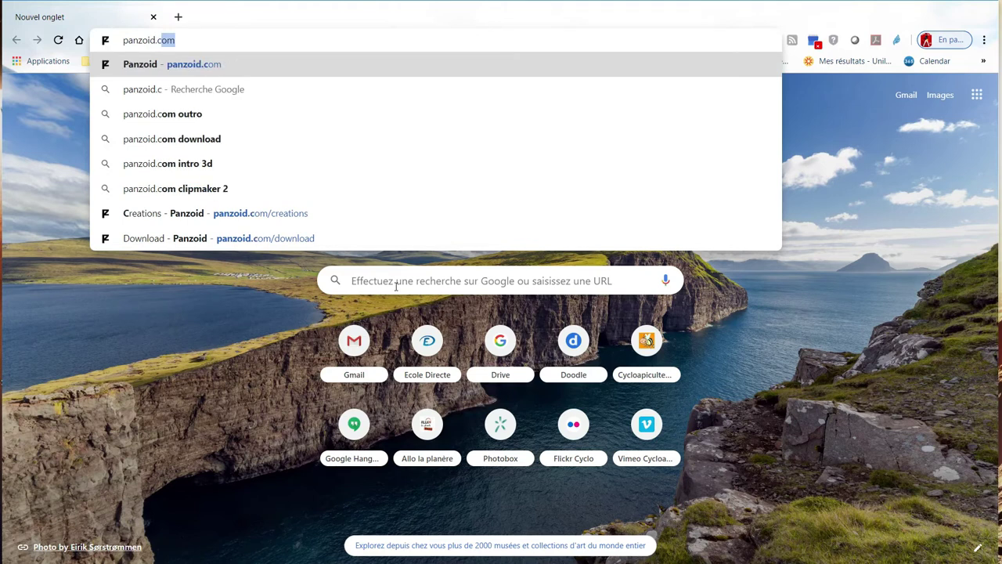
{"action": "type", "text": "om"}
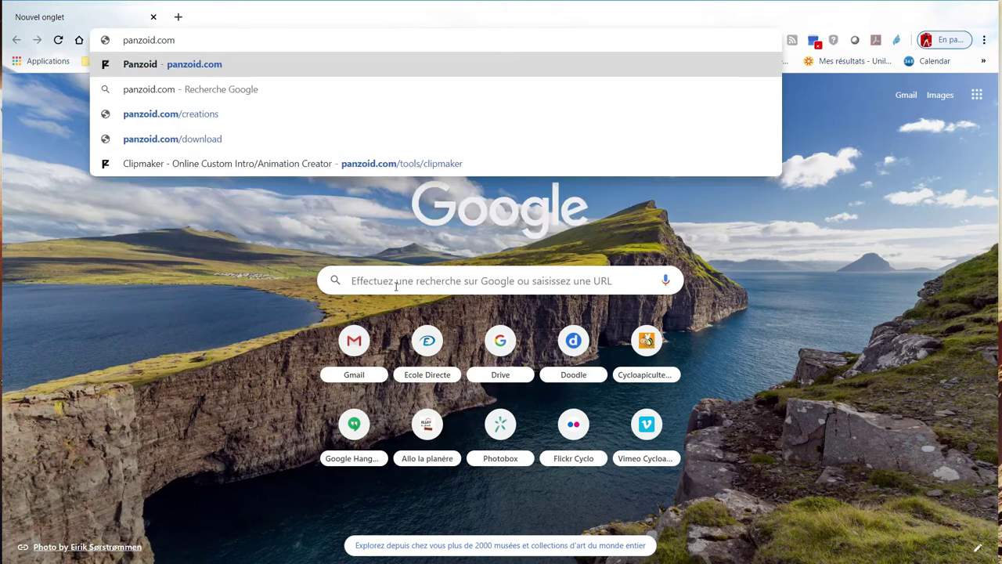
{"action": "left_click", "coordinate": [307, 71]}
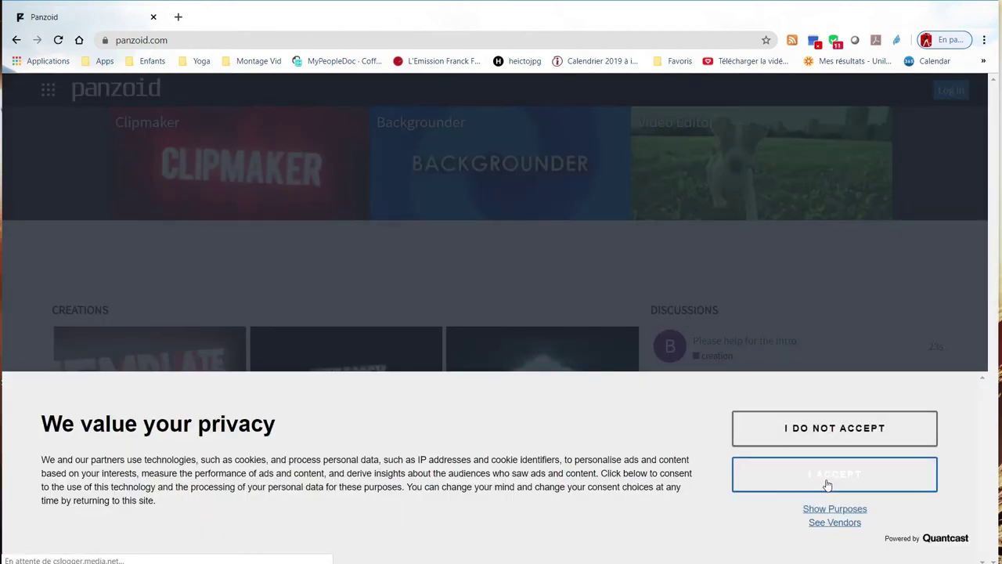
{"action": "left_click", "coordinate": [794, 479]}
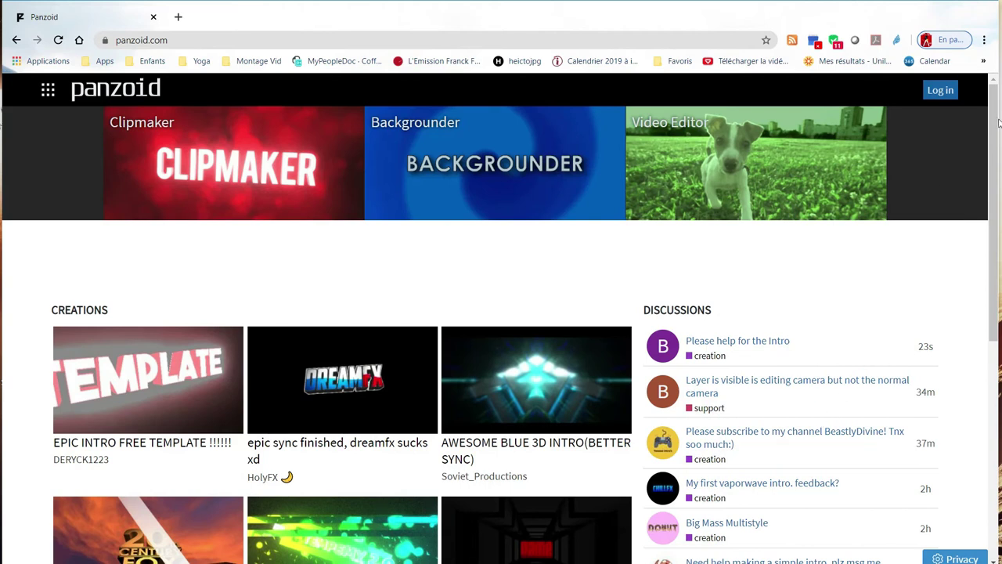
Step: Examine the intro templates on the Panzoid home page and in the full list of trending creations
{"action": "scroll", "coordinate": [3, 262], "scroll_direction": "down", "scroll_amount": 4}
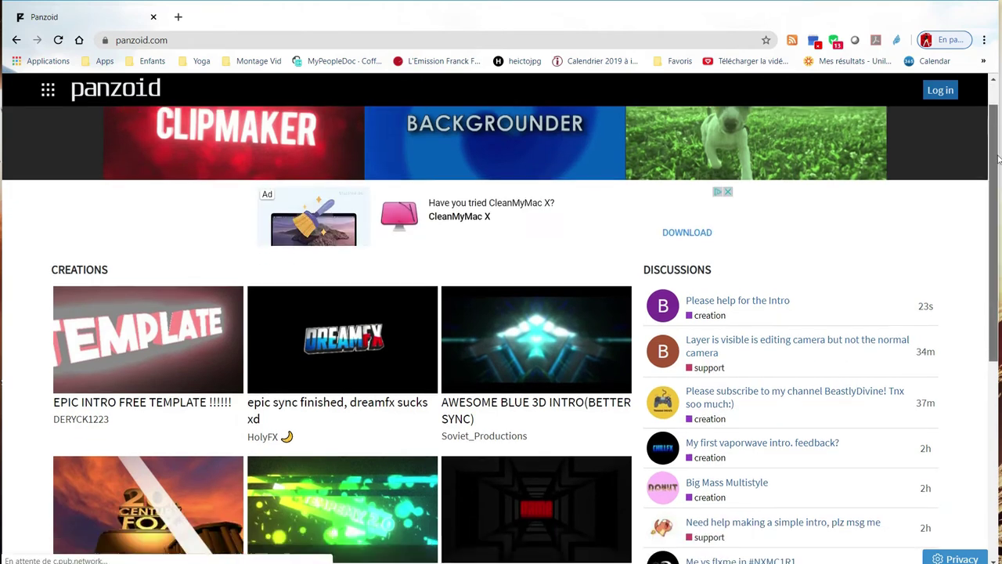
{"action": "scroll", "coordinate": [2, 259], "scroll_direction": "down", "scroll_amount": 2}
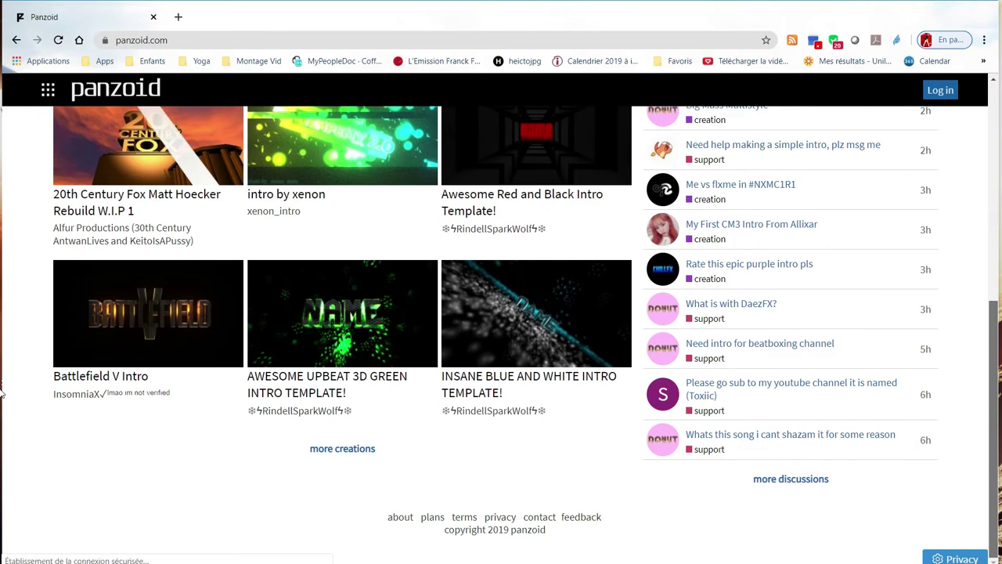
{"action": "left_click", "coordinate": [352, 450]}
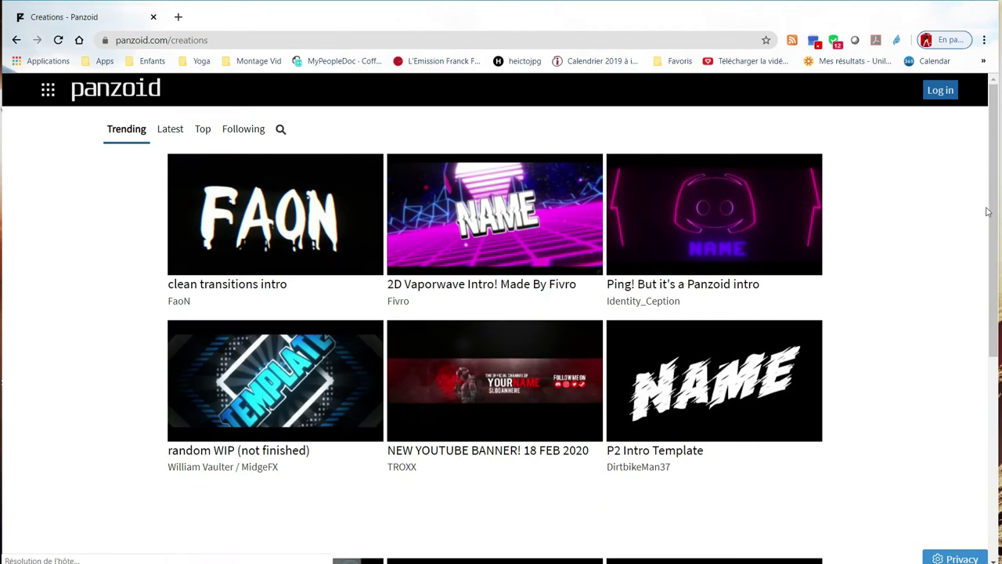
{"action": "scroll", "coordinate": [2, 354], "scroll_direction": "down", "scroll_amount": 2}
{"action": "scroll", "coordinate": [3, 354], "scroll_direction": "down", "scroll_amount": 6}
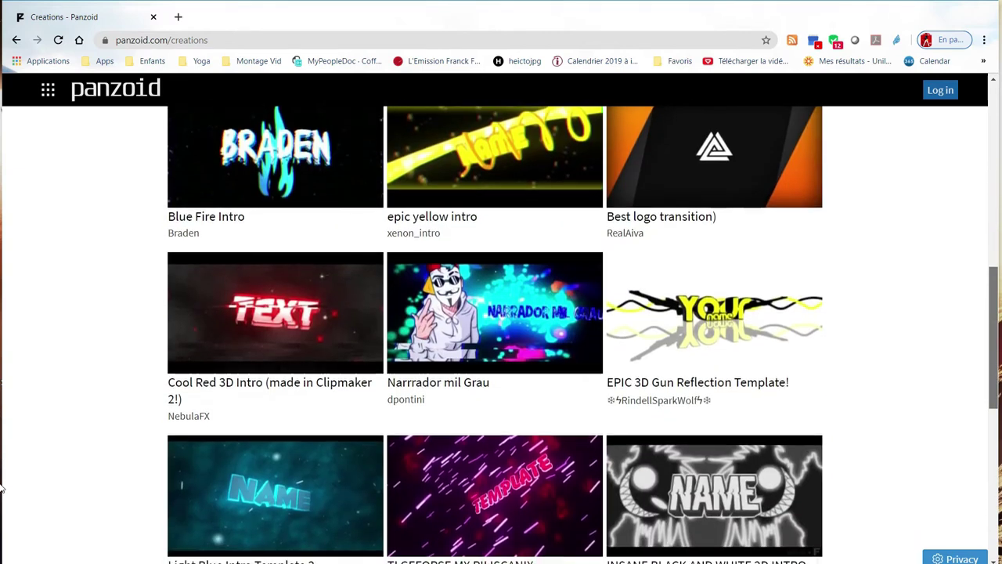
{"action": "scroll", "coordinate": [3, 493], "scroll_direction": "down", "scroll_amount": 1}
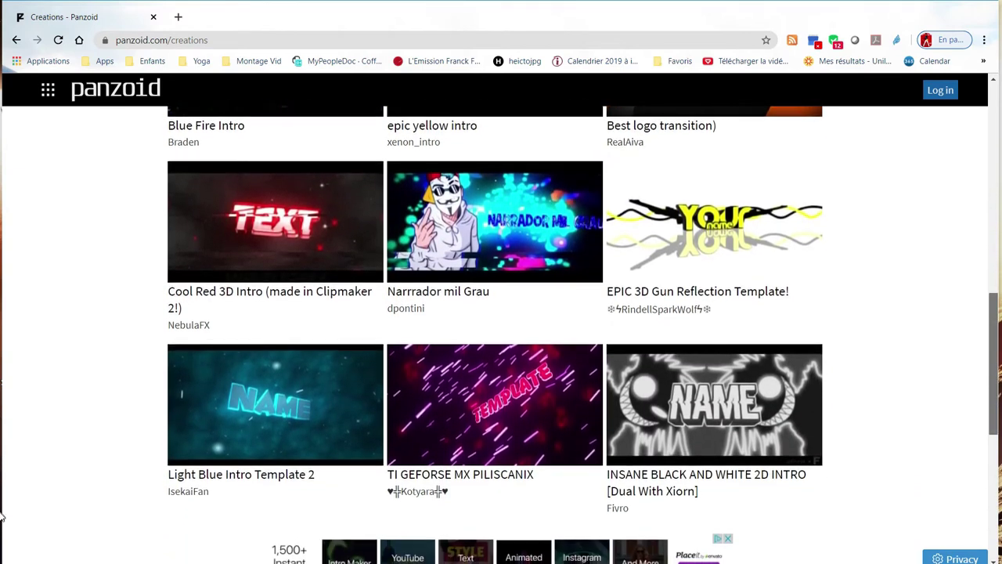
{"action": "scroll", "coordinate": [993, 426], "scroll_direction": "up", "scroll_amount": 2}
{"action": "scroll", "coordinate": [993, 426], "scroll_direction": "up", "scroll_amount": 5}
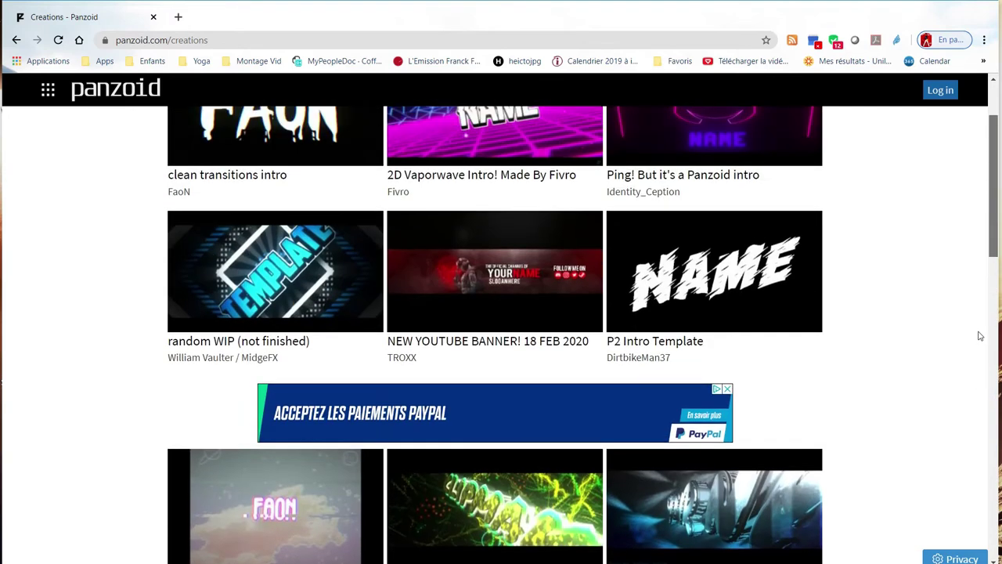
Step: Choose the 2D Vaporwave Intro from the trending creations and open it in Clipmaker
{"action": "scroll", "coordinate": [971, 313], "scroll_direction": "up", "scroll_amount": 2}
{"action": "left_click", "coordinate": [558, 239]}
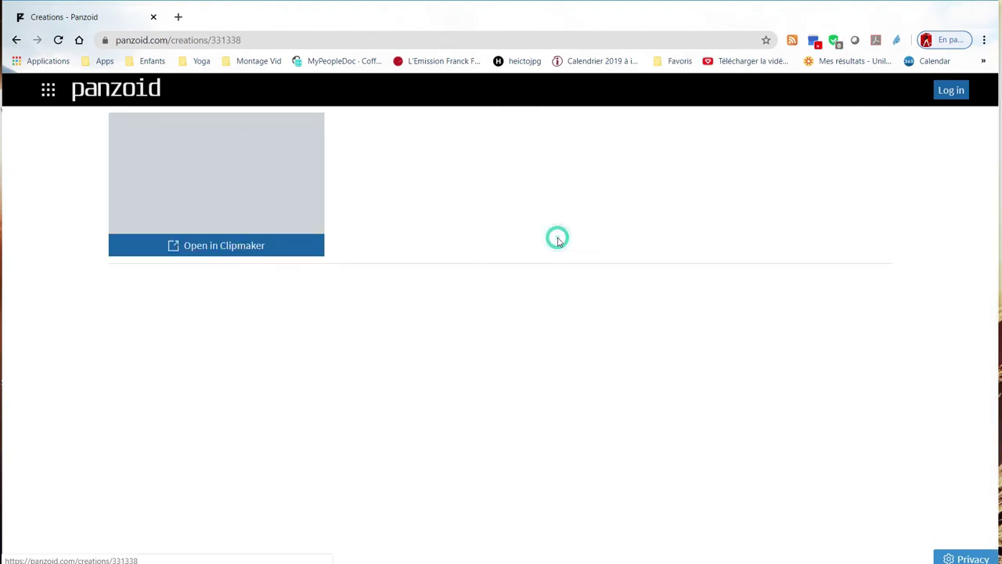
{"action": "left_click", "coordinate": [243, 247]}
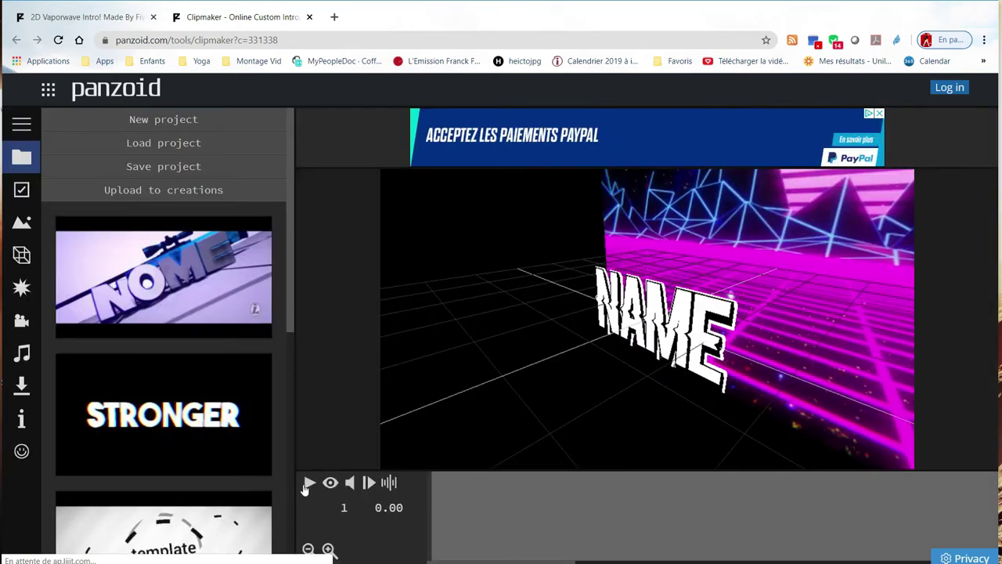
Step: Play and pause the vaporwave intro, adjusting the sound volume and rotating the 3D view to face the NAME text between playbacks
{"action": "left_click", "coordinate": [309, 483]}
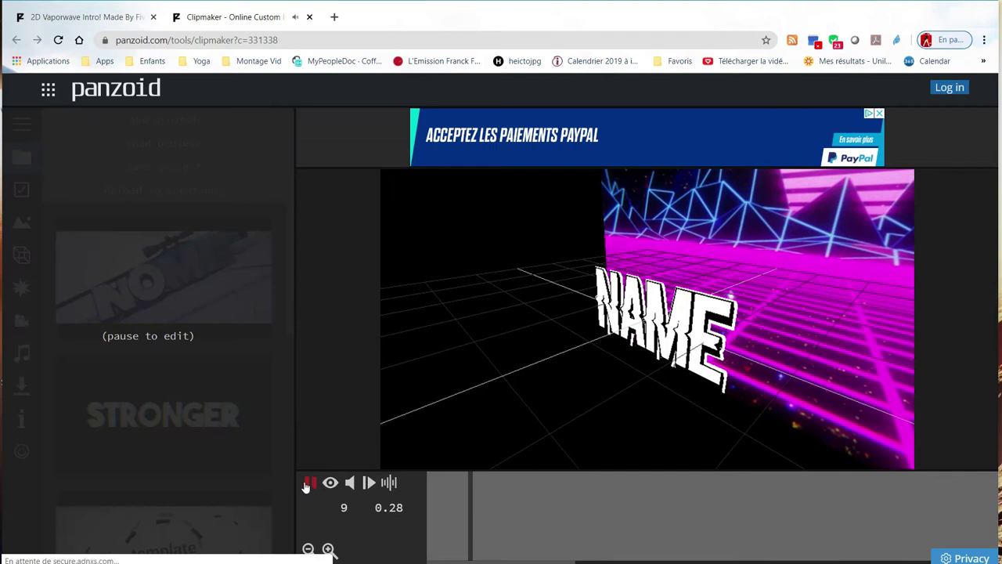
{"action": "key", "text": "XF86AudioLowerVolume"}
{"action": "key", "text": "XF86AudioLowerVolume"}
{"action": "key", "text": "XF86AudioLowerVolume"}
{"action": "key", "text": "XF86AudioRaiseVolume"}
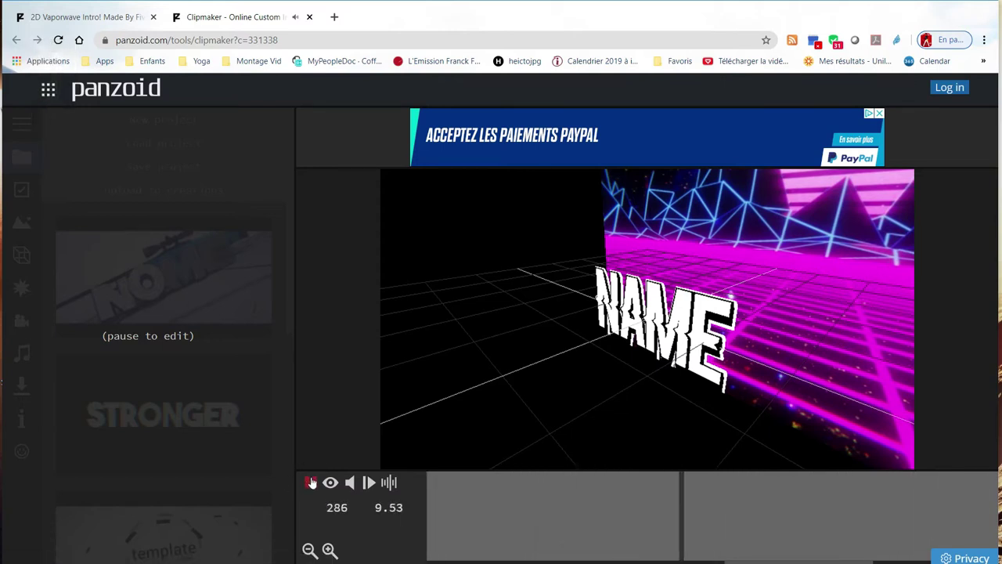
{"action": "left_click", "coordinate": [311, 483]}
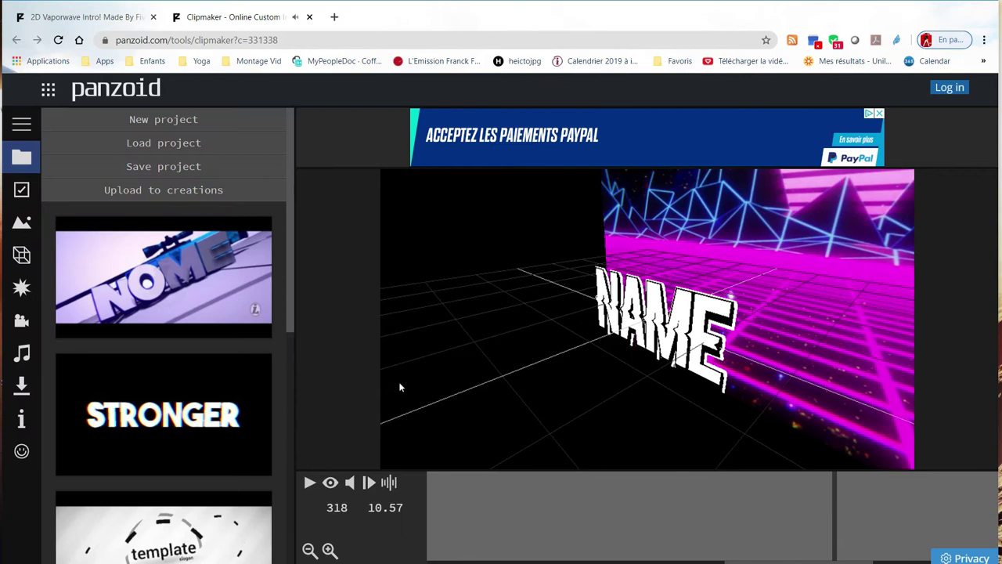
{"action": "left_click_drag", "start_coordinate": [455, 369], "coordinate": [495, 376]}
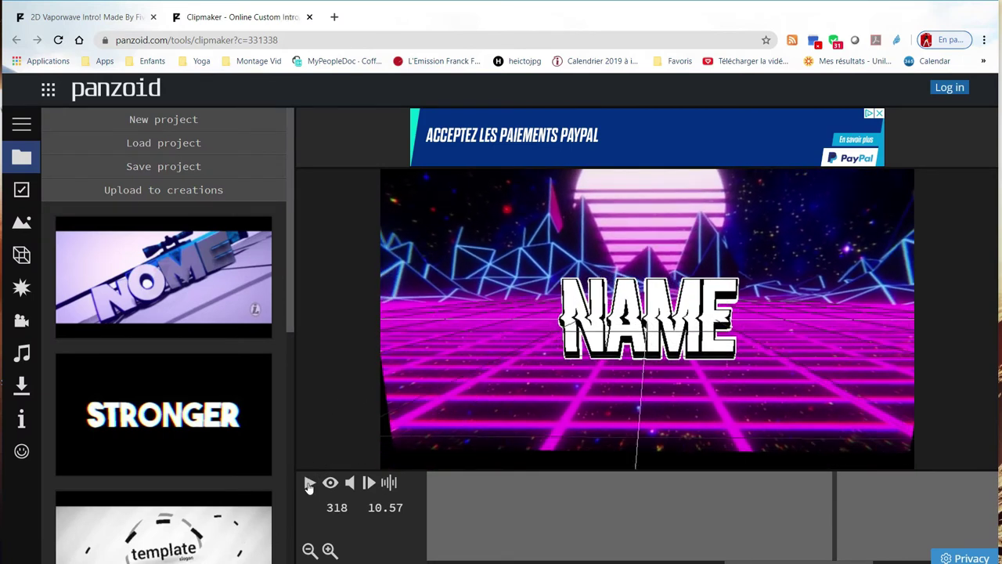
{"action": "left_click", "coordinate": [309, 483]}
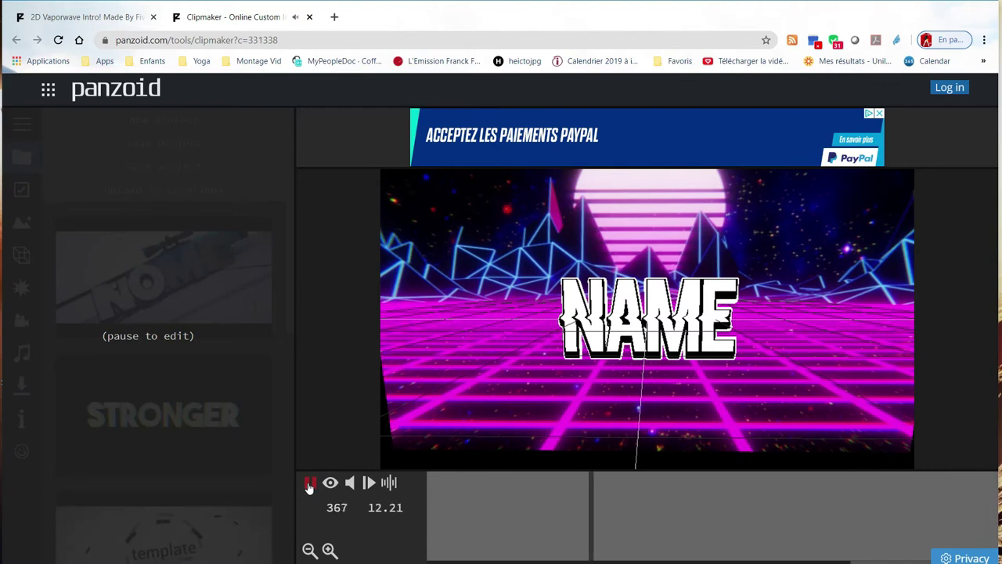
{"action": "left_click", "coordinate": [310, 483]}
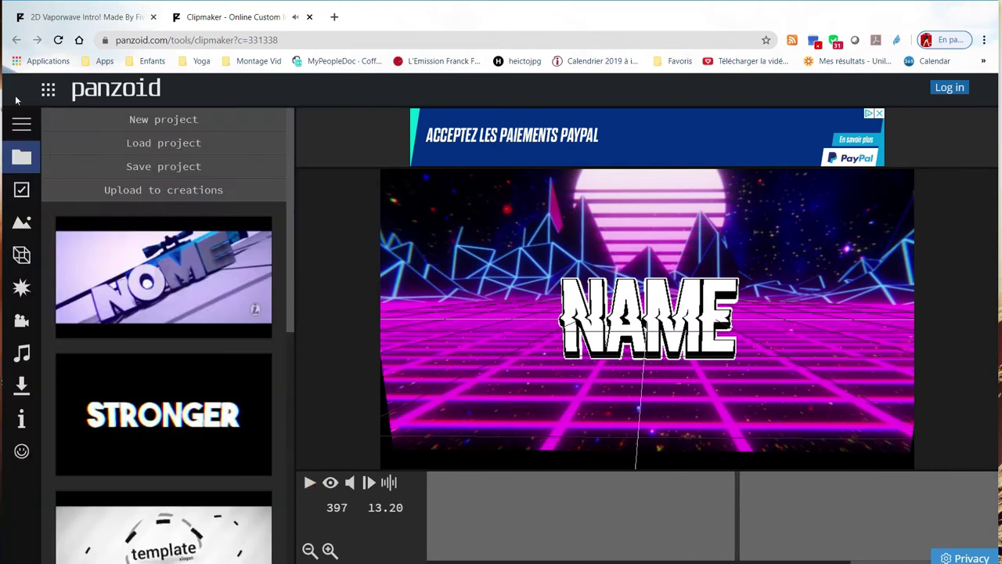
Step: Return to the creations list and open the random WIP (not finished) template in Clipmaker
{"action": "left_click", "coordinate": [130, 16]}
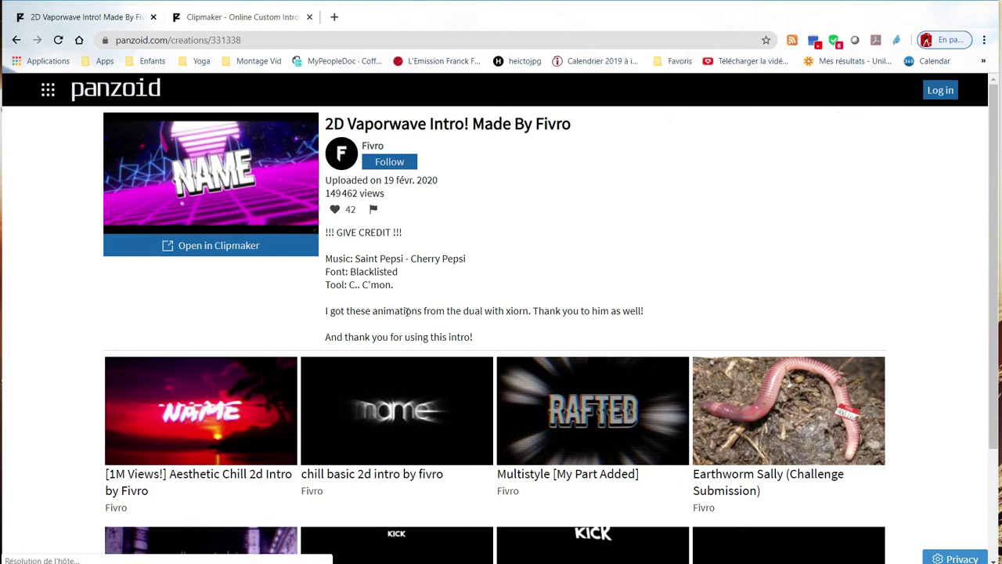
{"action": "left_click", "coordinate": [16, 40]}
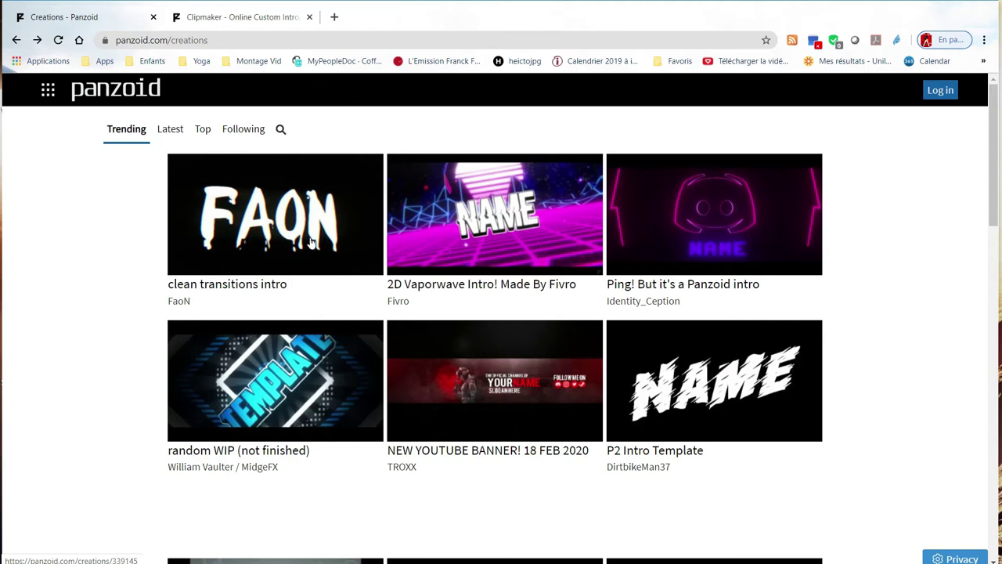
{"action": "key", "text": "alt+Right"}
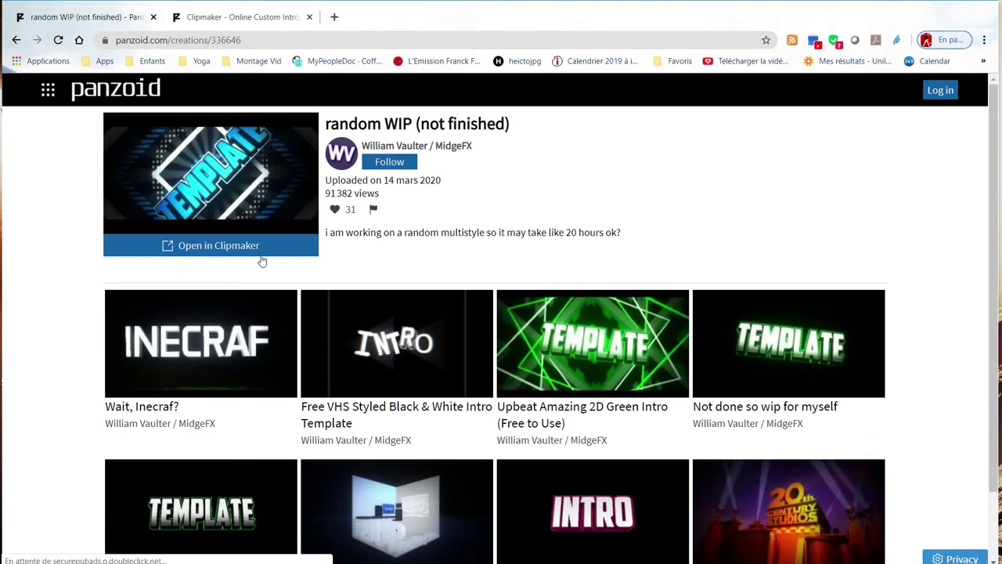
{"action": "left_click", "coordinate": [262, 256]}
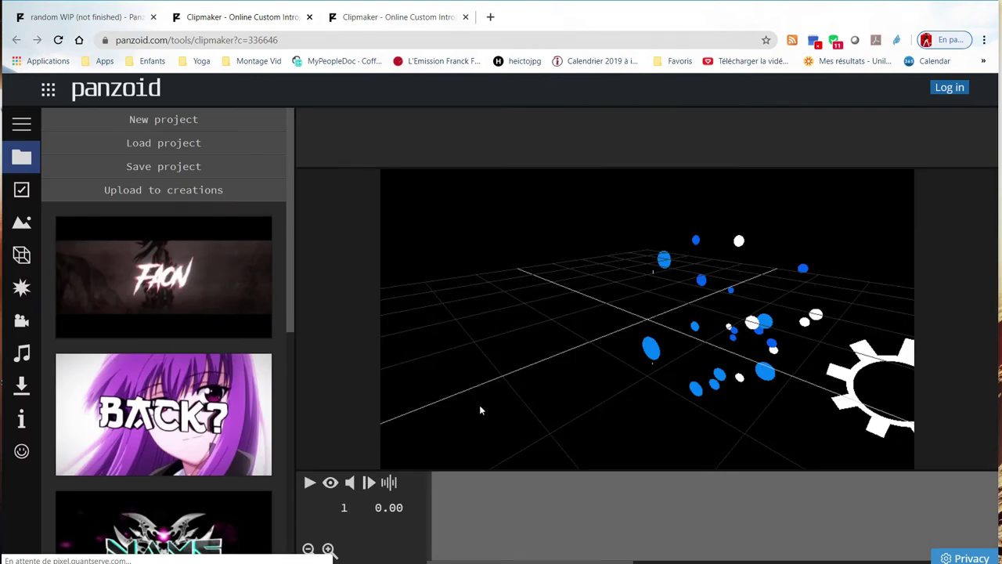
Step: Rotate the random WIP scene to a frontal view and play a short part of its animation
{"action": "left_click_drag", "start_coordinate": [481, 409], "coordinate": [602, 367]}
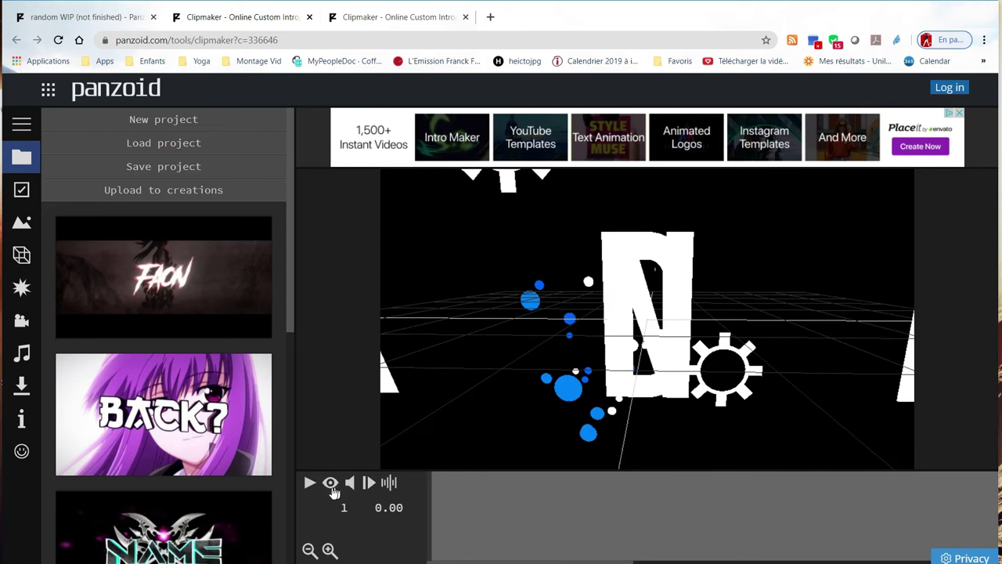
{"action": "left_click", "coordinate": [311, 484]}
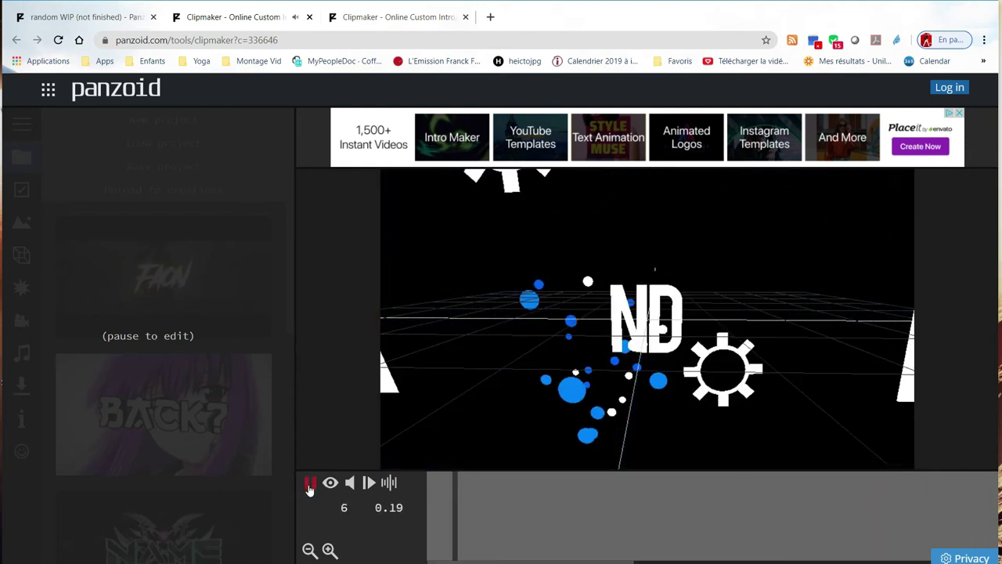
{"action": "left_click", "coordinate": [310, 483]}
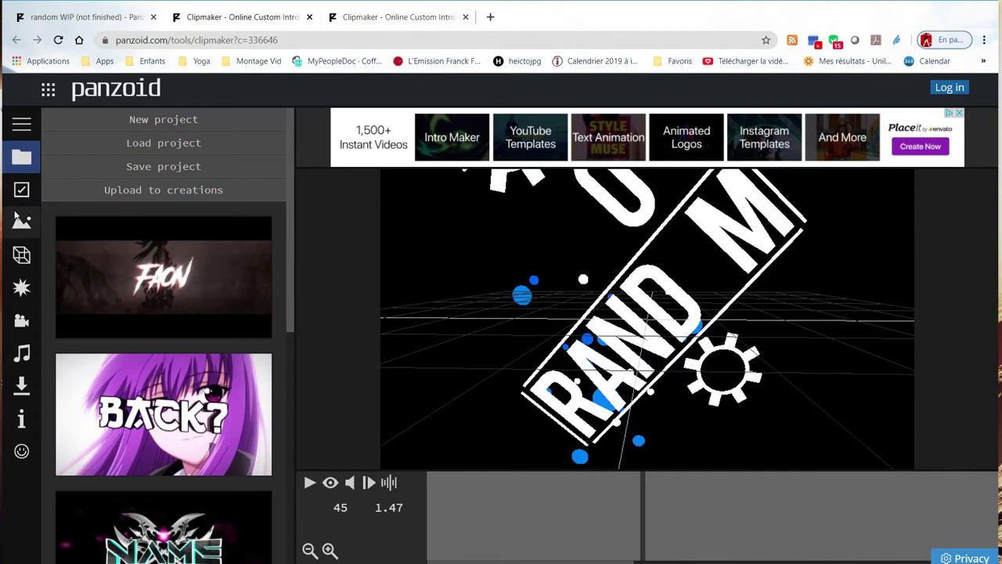
Step: List the scene's objects and inspect the text 1 group and the settings of its individual letters, including D and N
{"action": "left_click", "coordinate": [23, 257]}
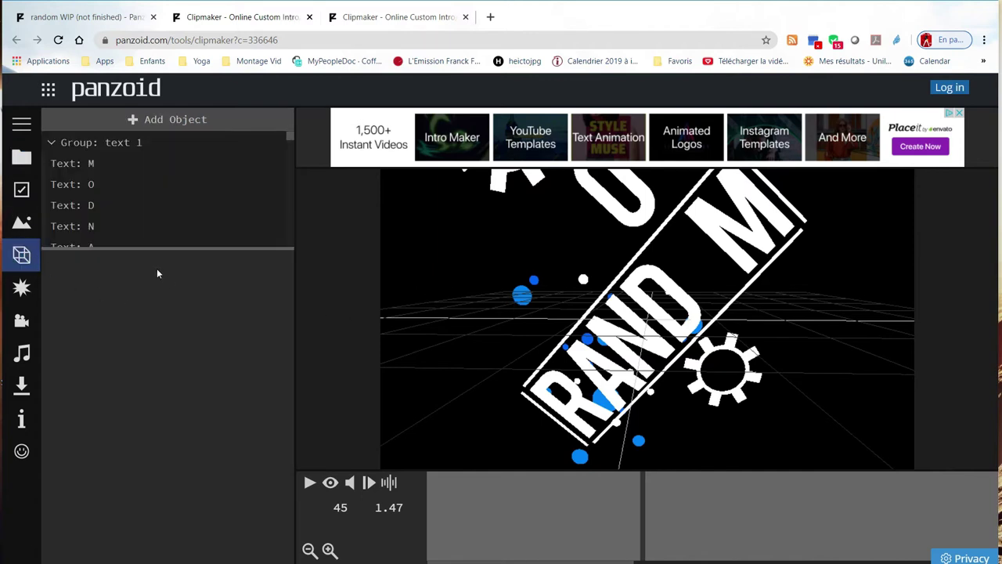
{"action": "left_click", "coordinate": [124, 144]}
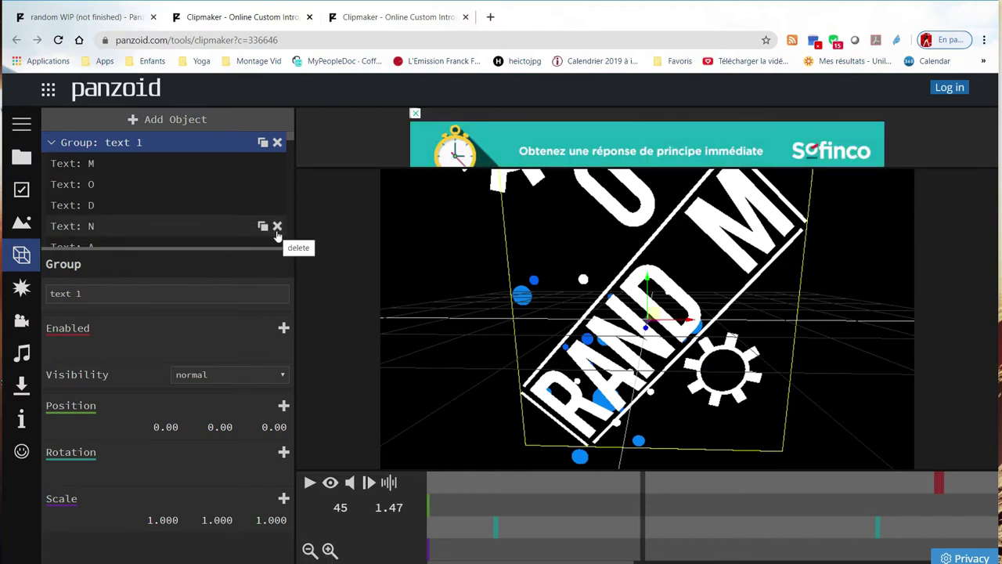
{"action": "left_click", "coordinate": [91, 184]}
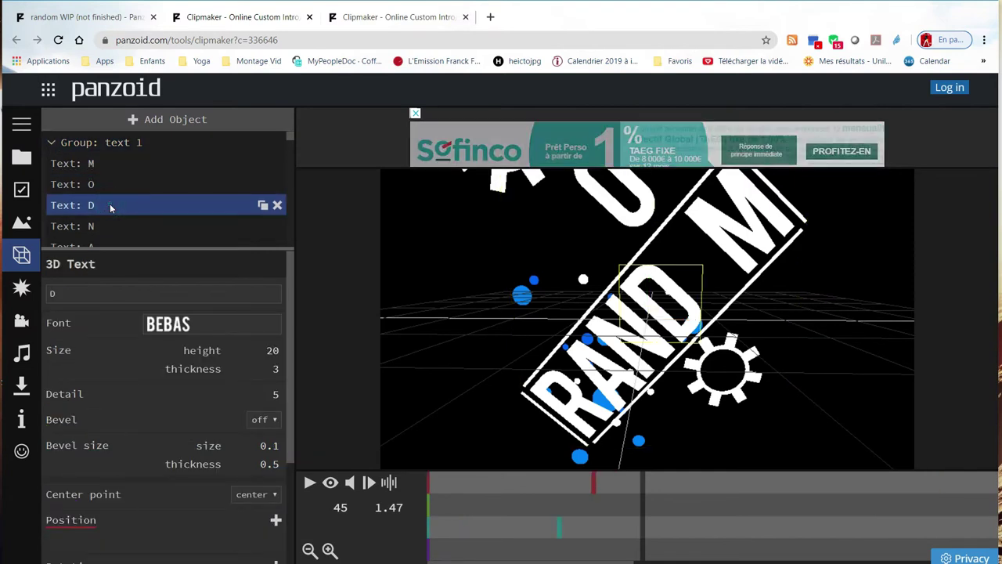
{"action": "left_click", "coordinate": [113, 221]}
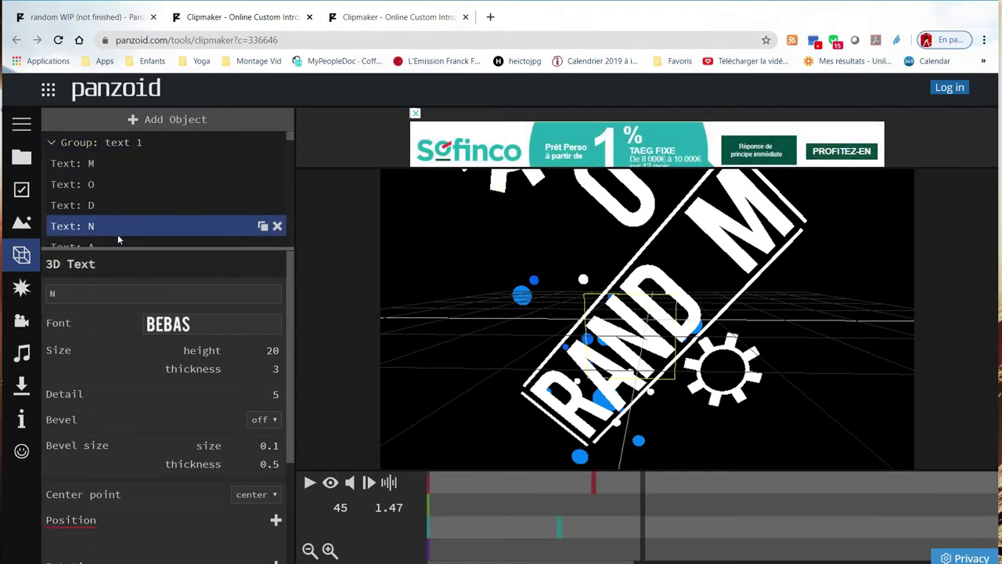
{"action": "left_click", "coordinate": [290, 135]}
{"action": "mouse_move", "coordinate": [289, 135]}
{"action": "left_mouse_down"}
{"action": "mouse_move", "coordinate": [292, 164]}
{"action": "mouse_move", "coordinate": [291, 128]}
{"action": "left_mouse_up"}
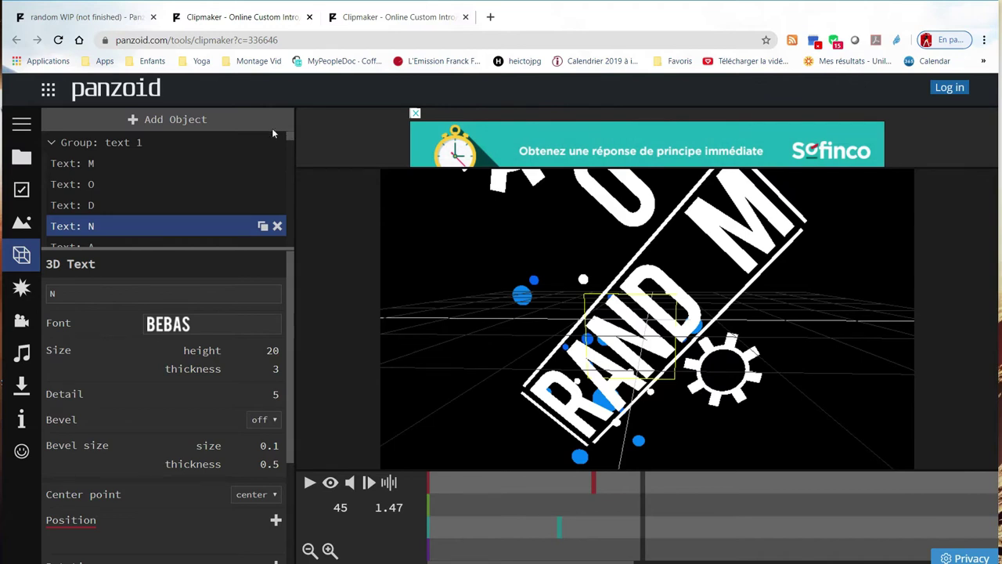
Step: Replace the letter M in the text 1 group with A
{"action": "left_click", "coordinate": [183, 160]}
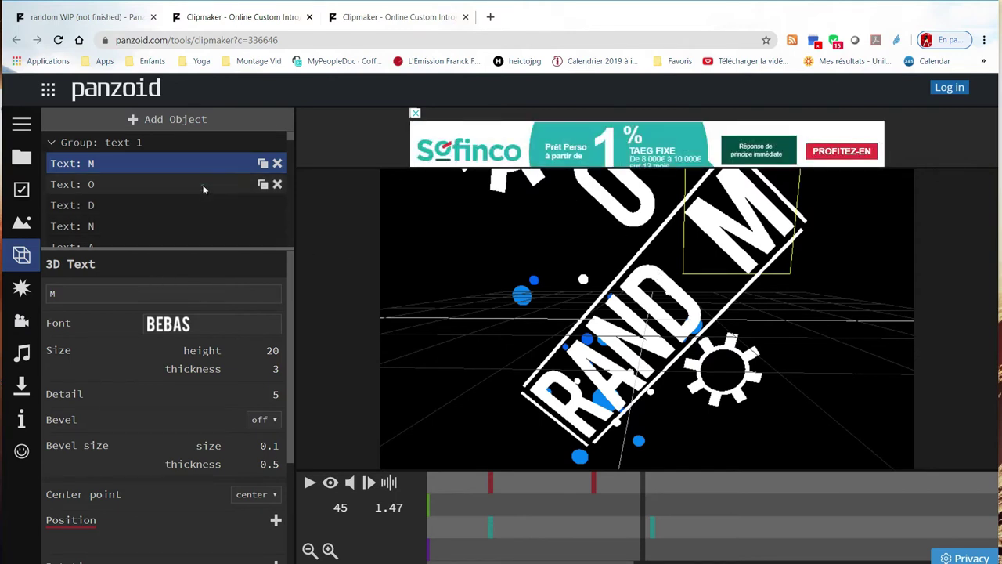
{"action": "left_click", "coordinate": [203, 185]}
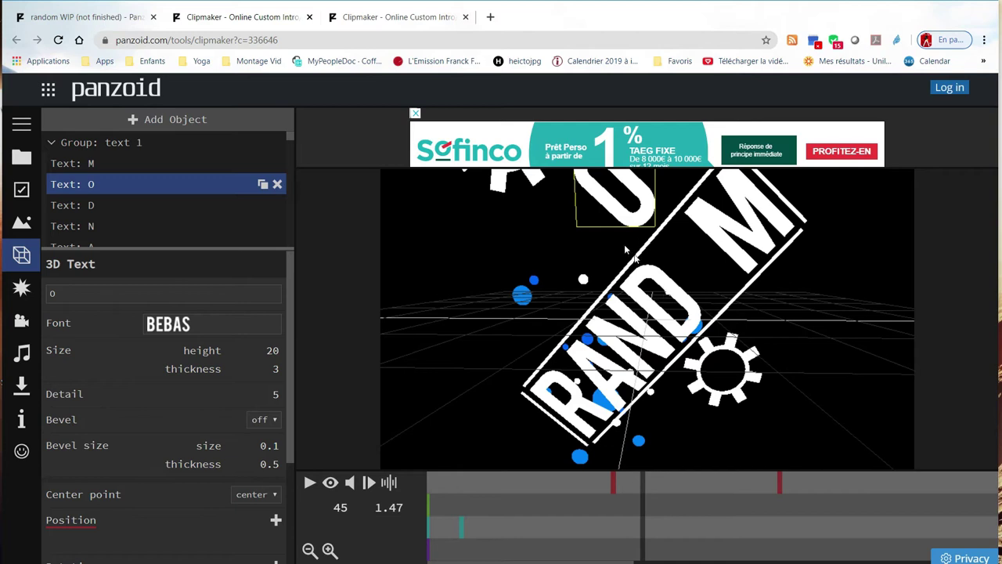
{"action": "left_click", "coordinate": [187, 167]}
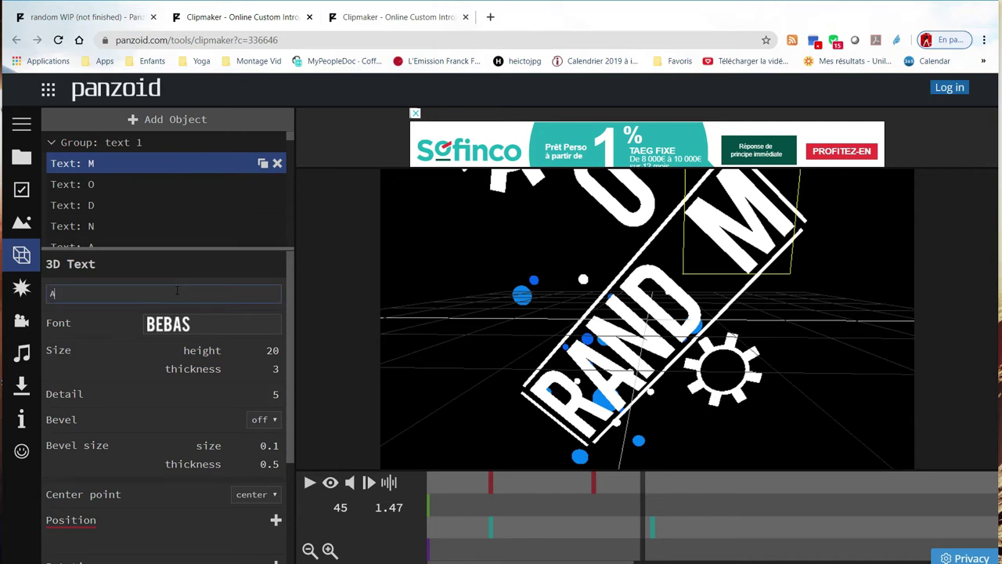
{"action": "key", "text": "Return"}
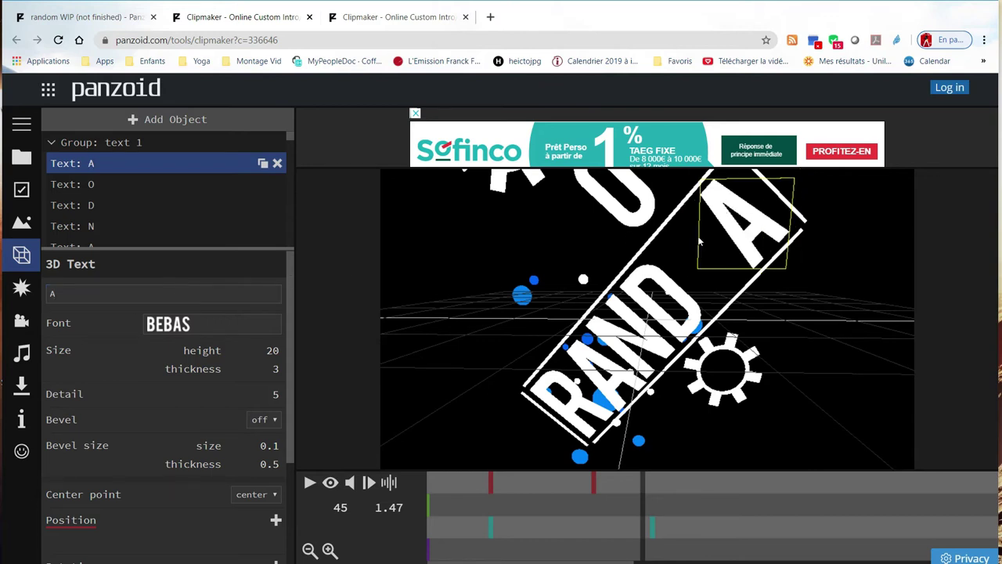
Step: Replace the letter O in the text 1 group with the character 1
{"action": "left_click", "coordinate": [178, 189]}
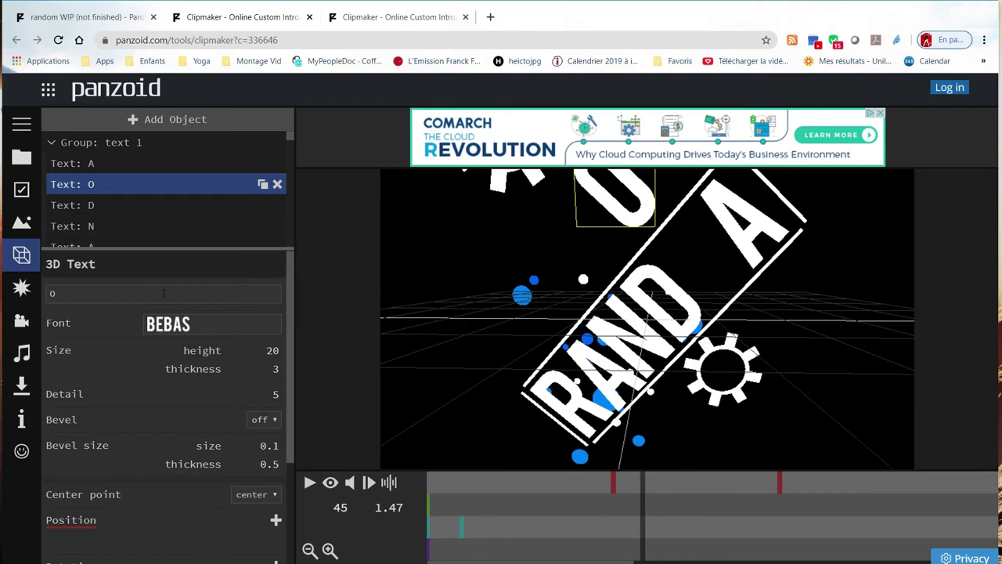
{"action": "double_click", "coordinate": [132, 297]}
{"action": "key", "text": "BackSpace"}
{"action": "type", "text": "1"}
{"action": "key", "text": "Return"}
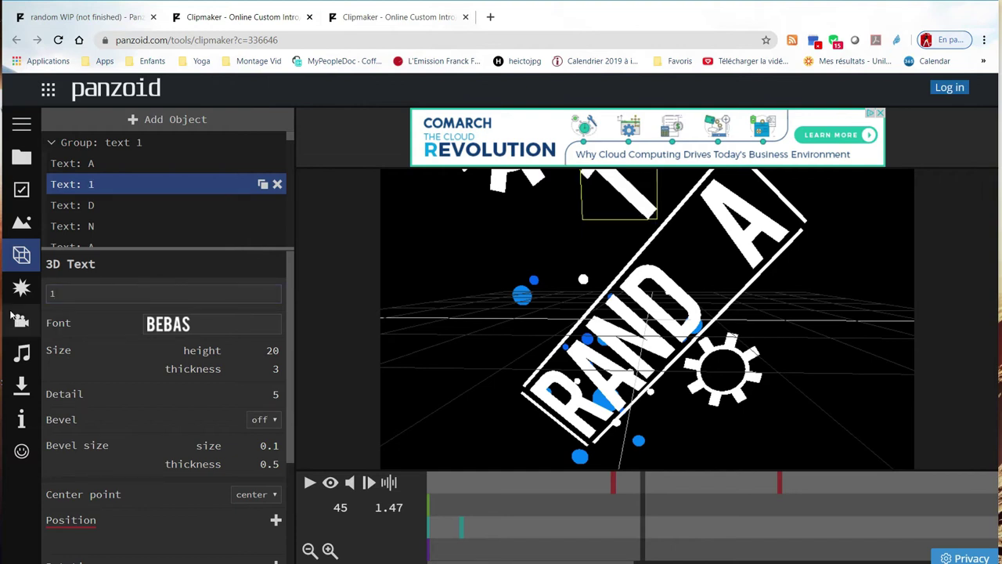
Step: Replace the letter D in the text 1 group with F
{"action": "left_click", "coordinate": [109, 213]}
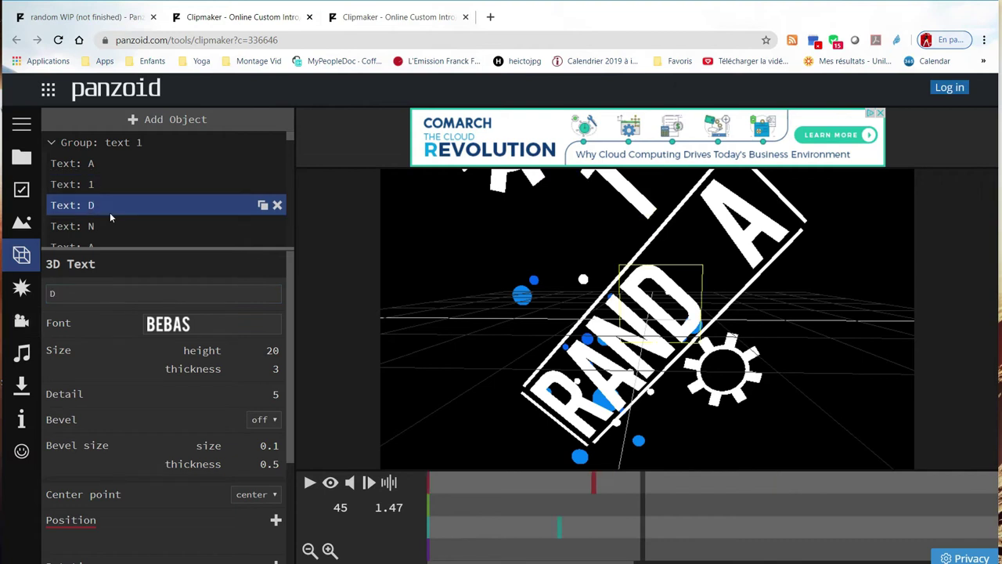
{"action": "left_click", "coordinate": [92, 298]}
{"action": "key", "text": "BackSpace"}
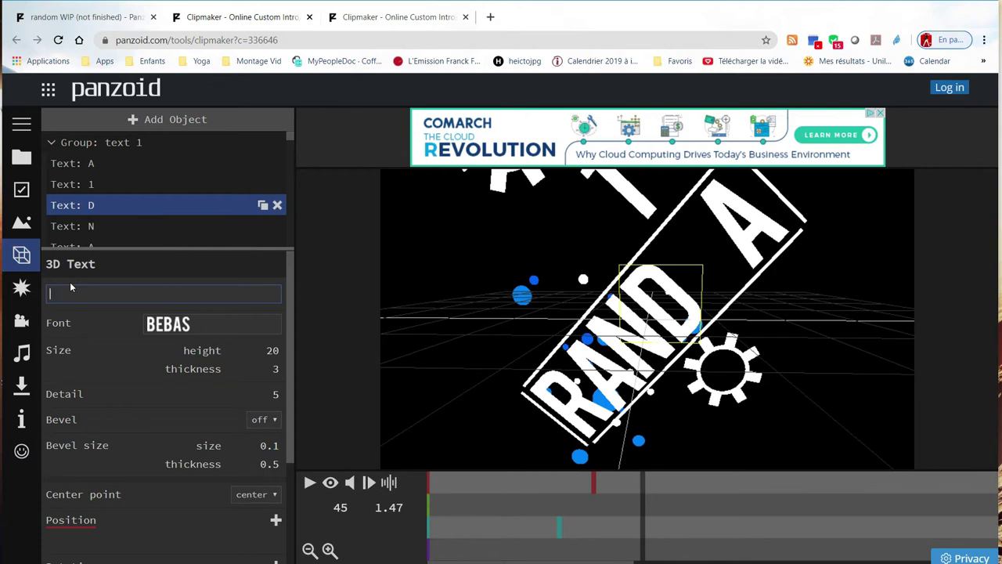
{"action": "type", "text": "R"}
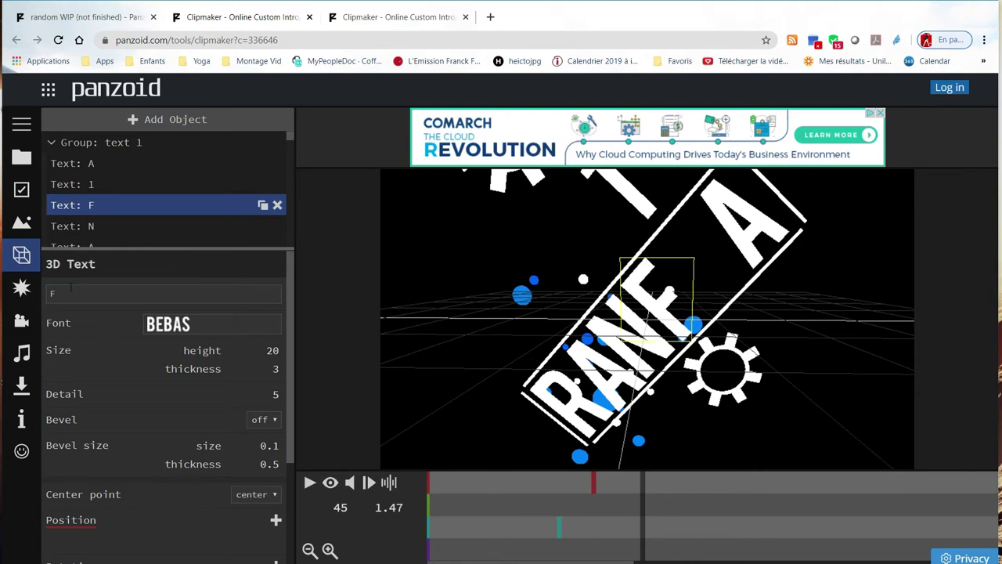
Step: Replace the letter N in the text 1 group with a capital E
{"action": "left_click", "coordinate": [106, 225]}
{"action": "left_click", "coordinate": [104, 297]}
{"action": "key", "text": "BackSpace"}
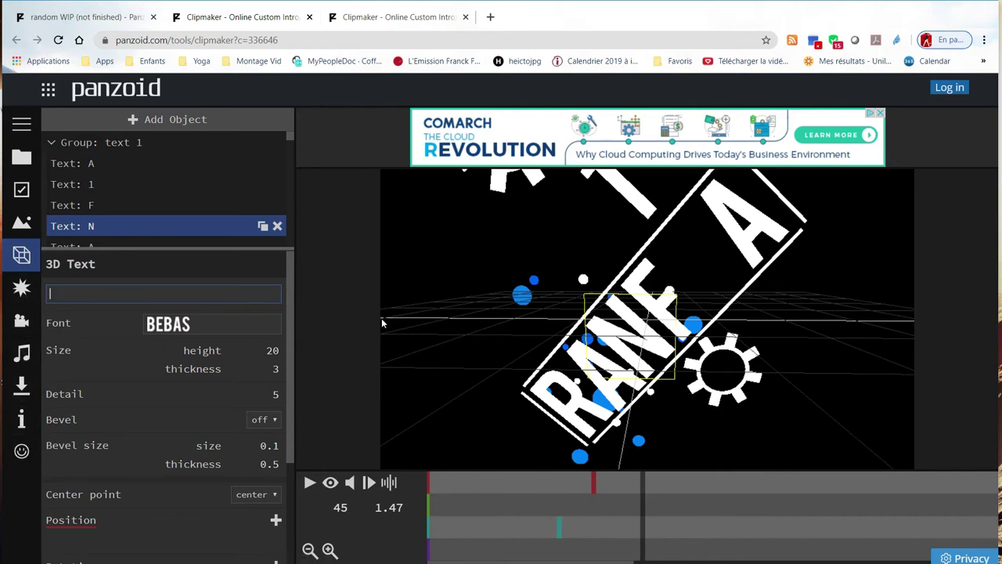
{"action": "type", "text": "e"}
{"action": "key", "text": "BackSpace"}
{"action": "type", "text": "E"}
{"action": "key", "text": "Return"}
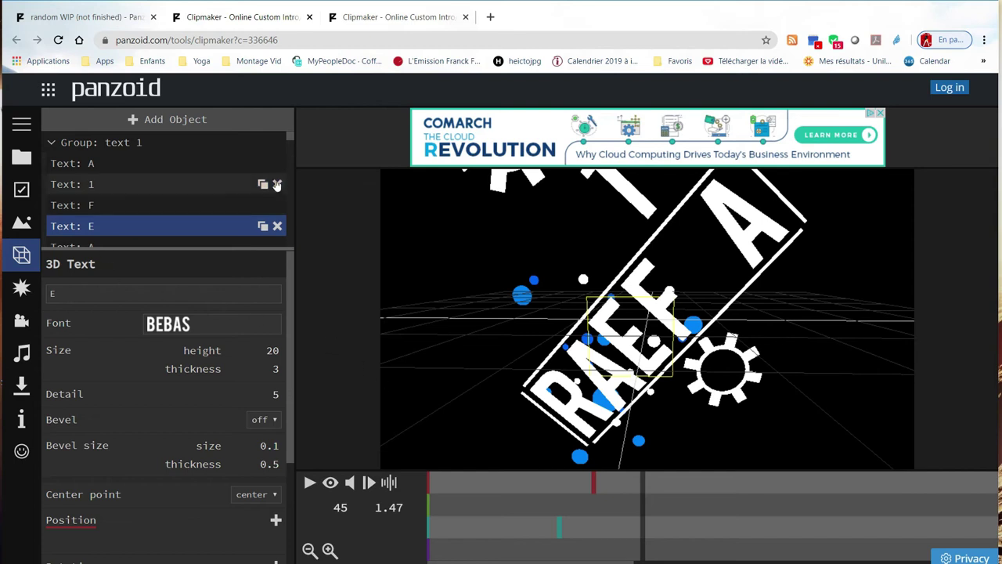
Step: Replace the original letter A of RANDOM, below the E in the object list, with N
{"action": "left_click_drag", "start_coordinate": [291, 138], "coordinate": [291, 149]}
{"action": "left_click", "coordinate": [187, 160]}
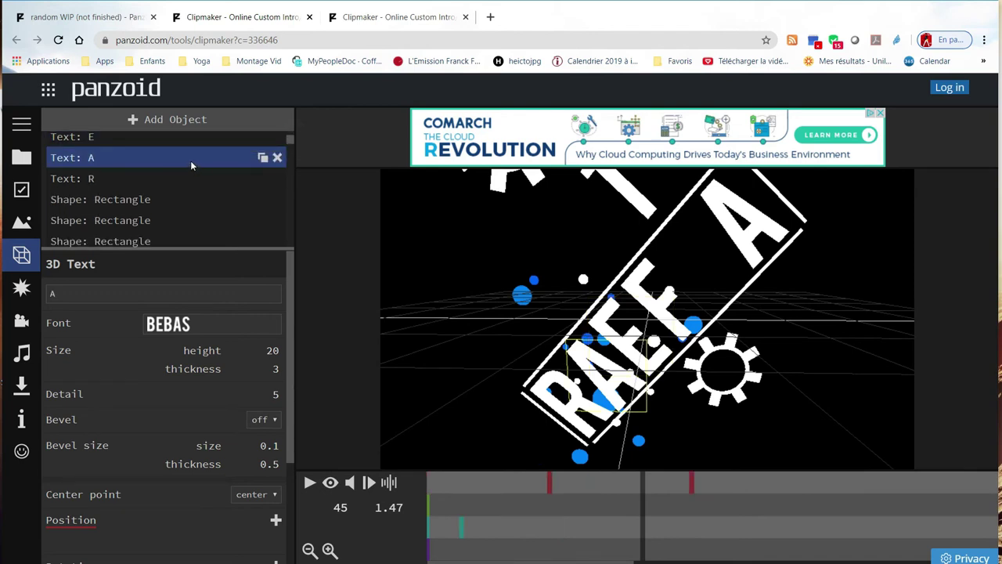
{"action": "double_click", "coordinate": [160, 292]}
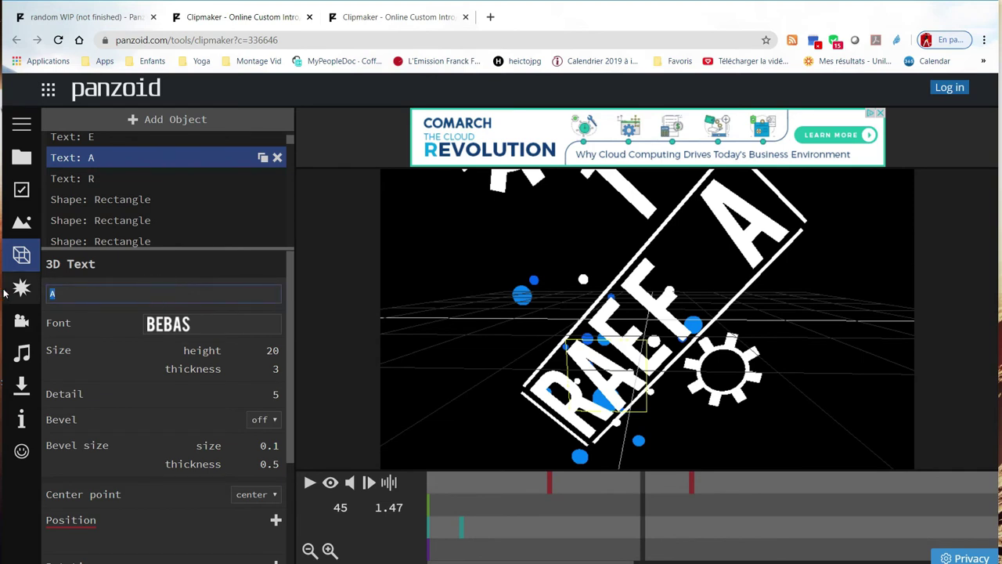
{"action": "key", "text": "BackSpace"}
{"action": "type", "text": "N"}
{"action": "key", "text": "Return"}
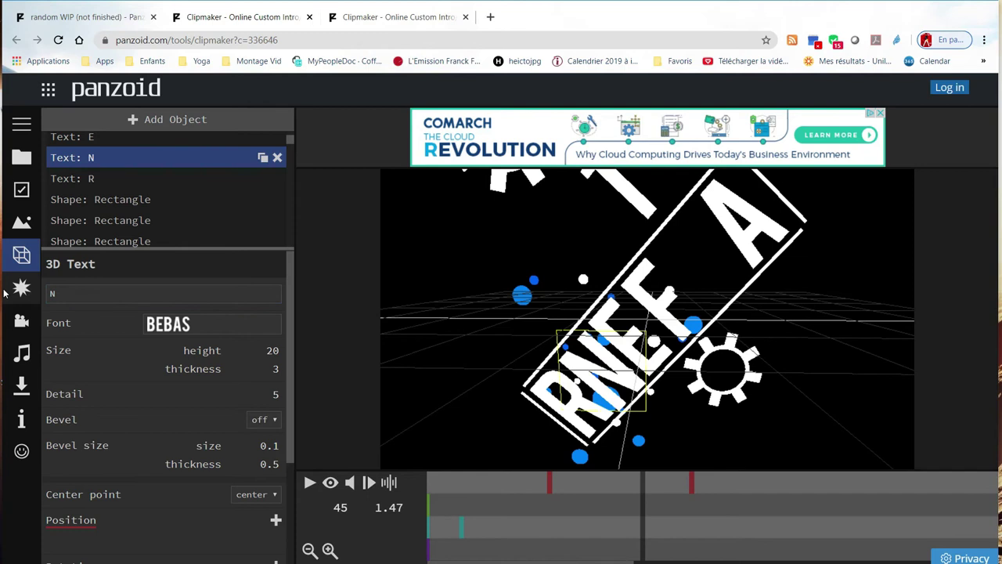
Step: Replace the letter R in the text 1 group with A
{"action": "left_click", "coordinate": [158, 178]}
{"action": "left_click", "coordinate": [77, 294]}
{"action": "key", "text": "BackSpace"}
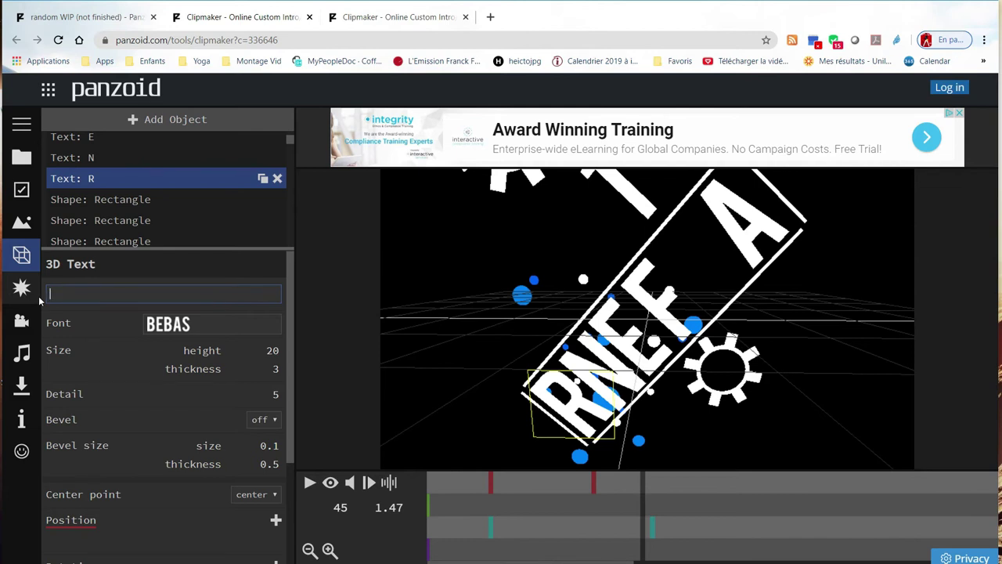
{"action": "type", "text": "A"}
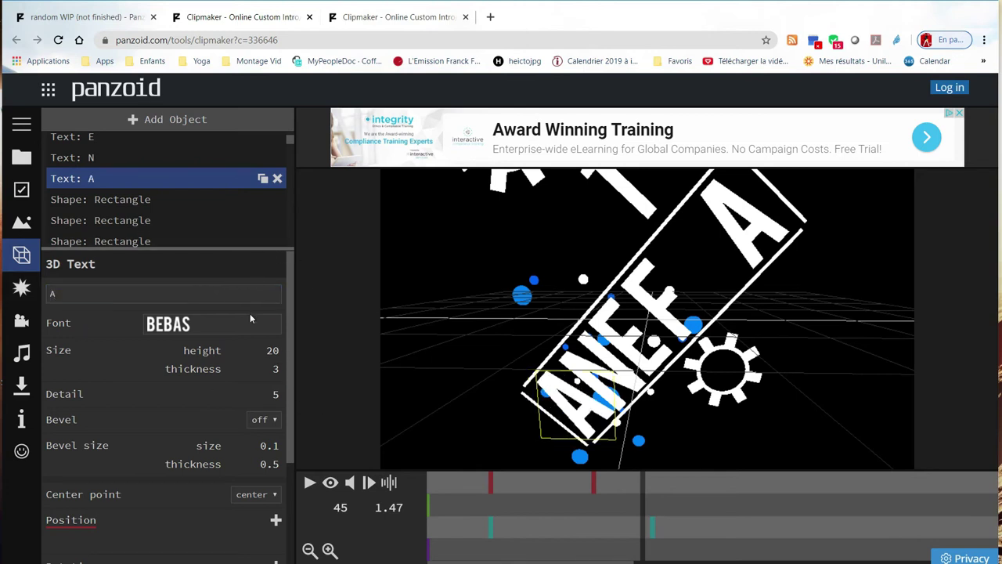
Step: Try the Absender font on the word's first letter A and restore the Bebas font
{"action": "left_click", "coordinate": [219, 327]}
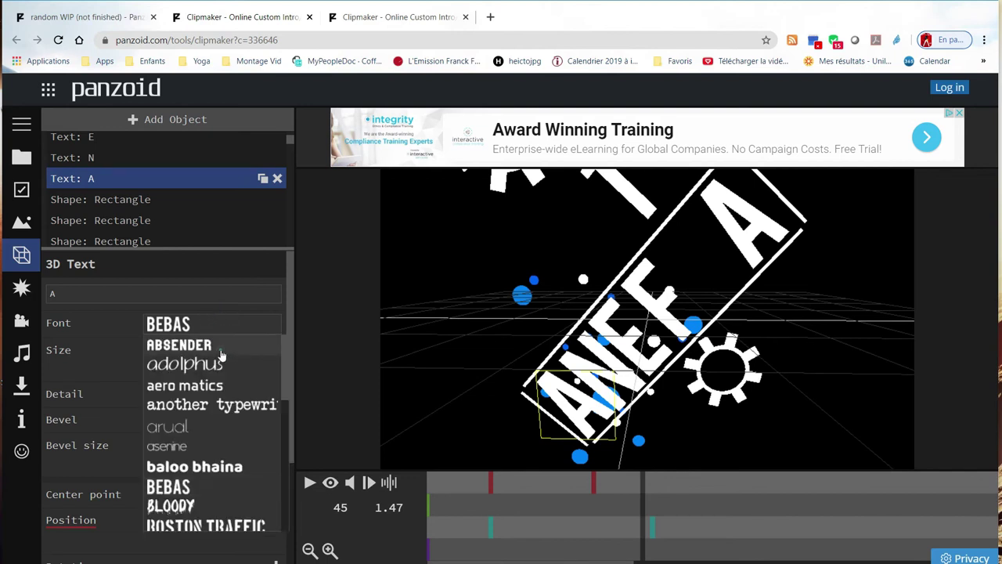
{"action": "left_click", "coordinate": [222, 350]}
{"action": "left_click", "coordinate": [226, 324]}
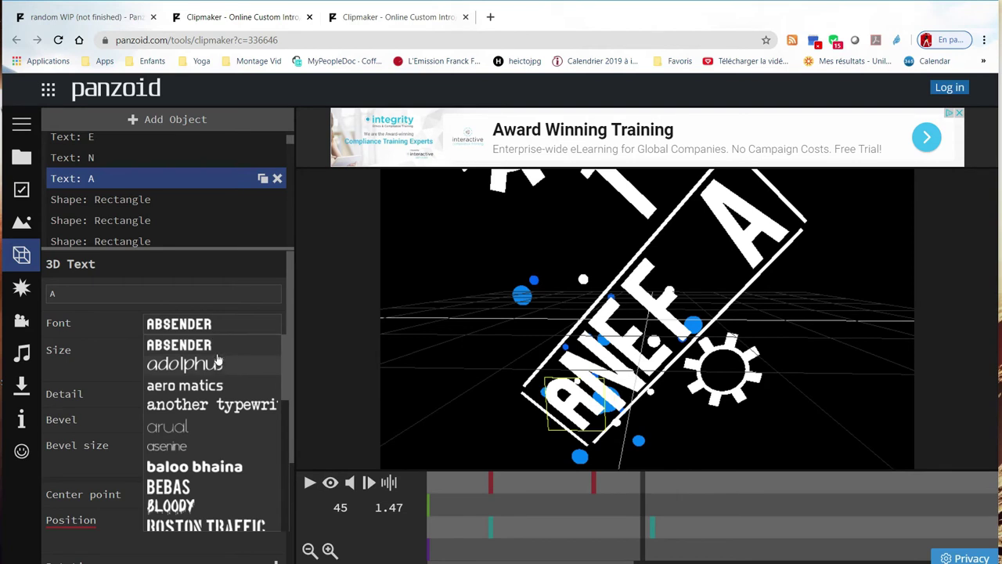
{"action": "left_click", "coordinate": [222, 487]}
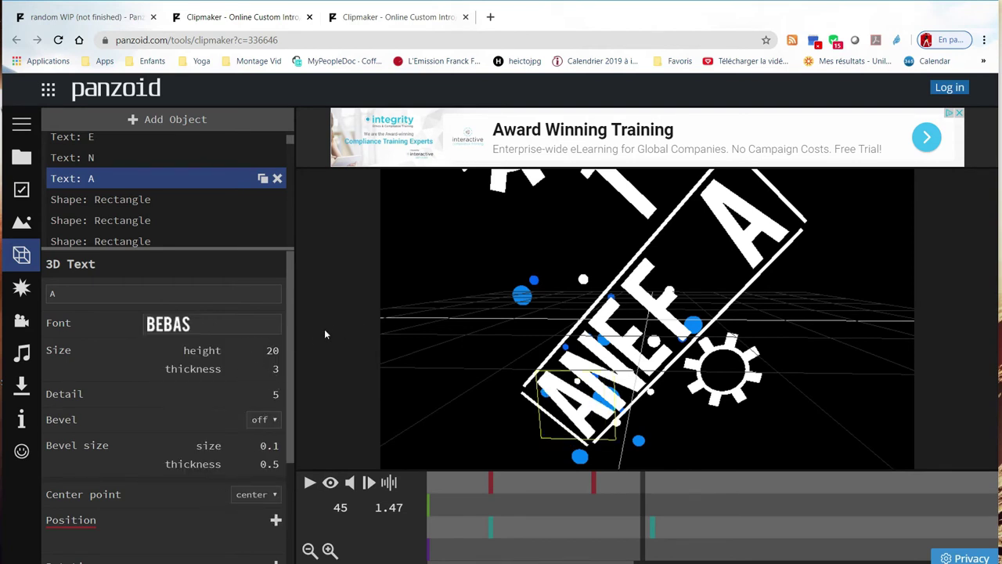
Step: Set the font of both letters A in the text 1 group, the word's first and last, to Bloody
{"action": "left_click", "coordinate": [228, 324]}
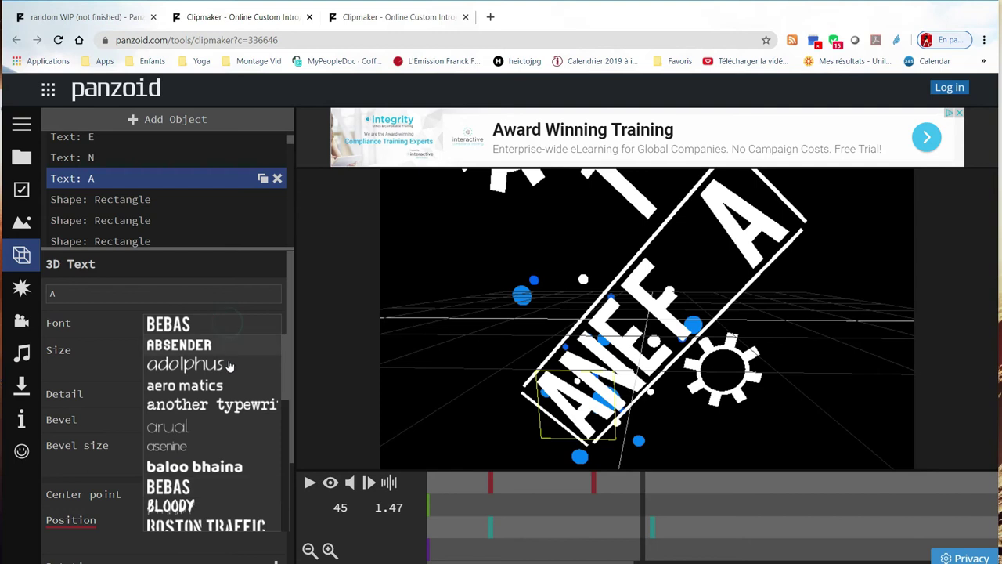
{"action": "left_click", "coordinate": [190, 507]}
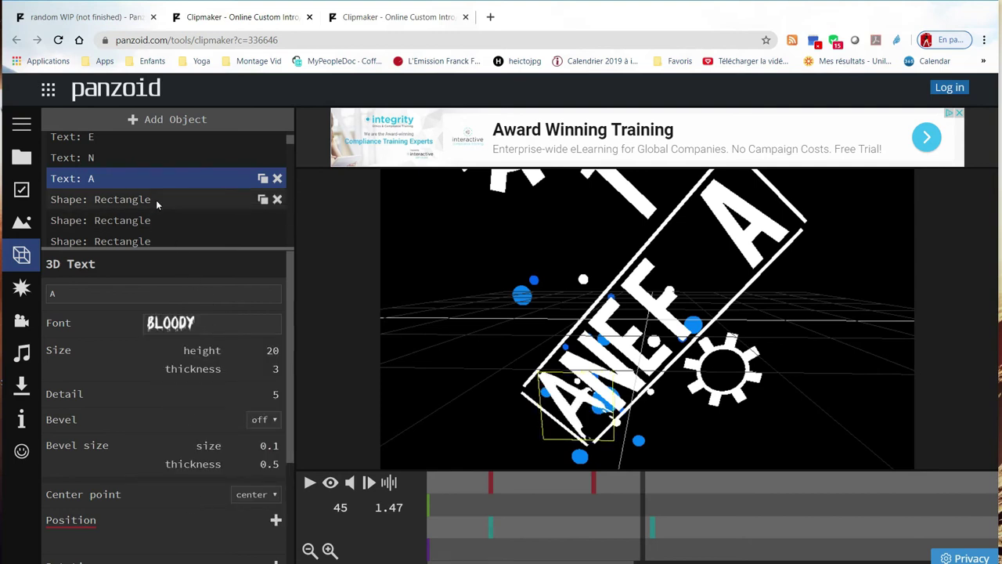
{"action": "left_click_drag", "start_coordinate": [287, 139], "coordinate": [282, 131]}
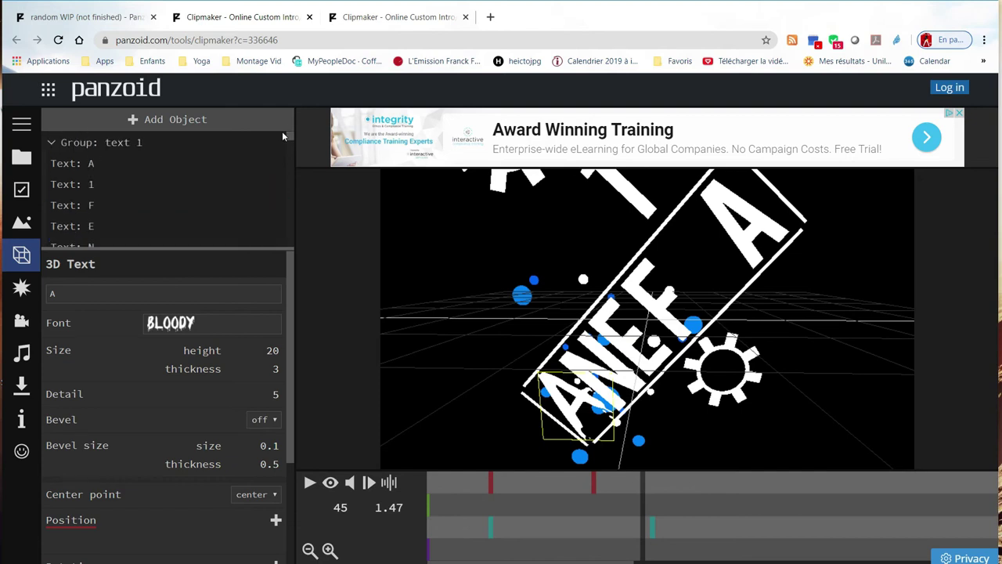
{"action": "left_click", "coordinate": [167, 162]}
{"action": "left_click", "coordinate": [208, 325]}
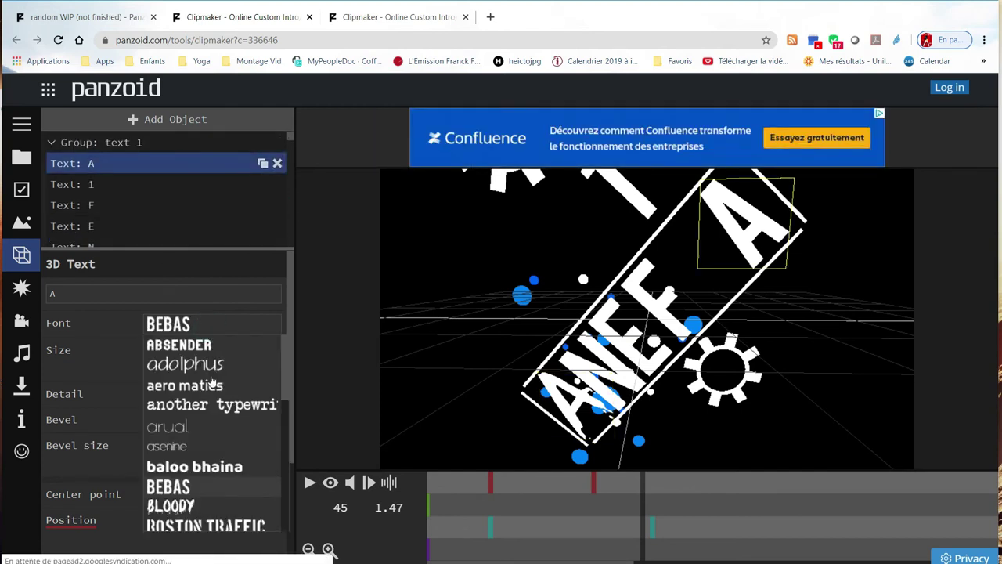
{"action": "left_click", "coordinate": [195, 506]}
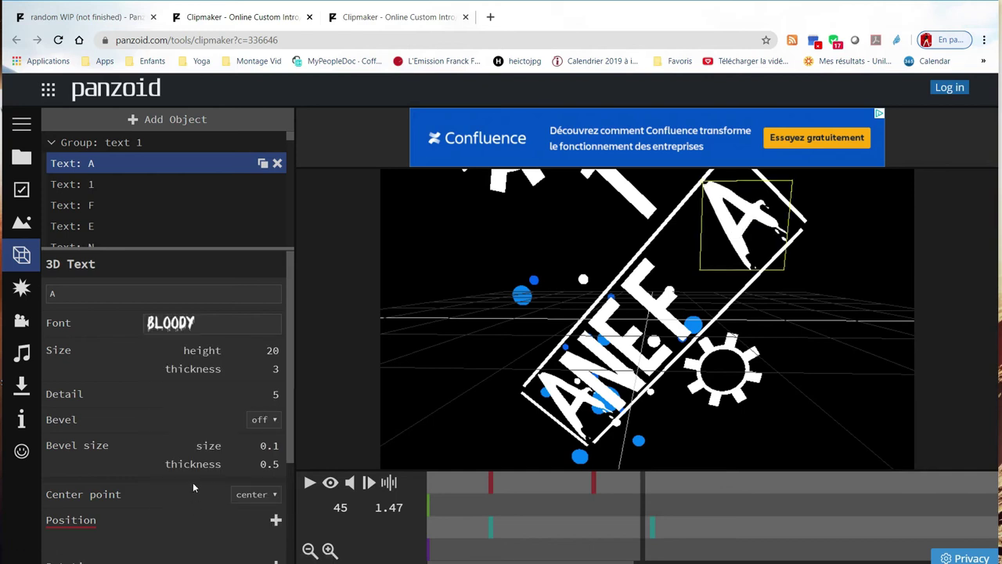
Step: Set the font of the characters 1, F and E in the text 1 group to Bloody
{"action": "left_click", "coordinate": [138, 183]}
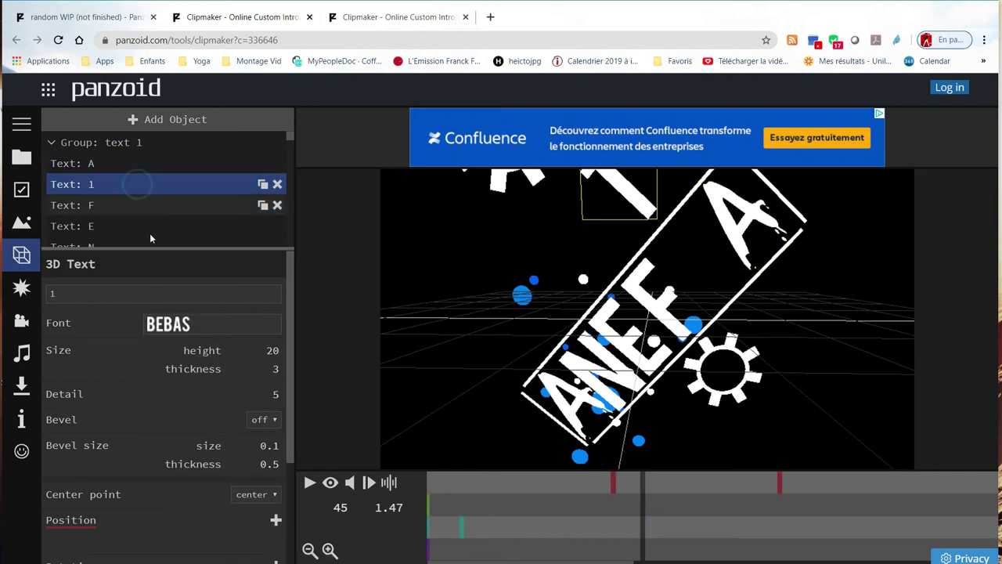
{"action": "left_click", "coordinate": [210, 328]}
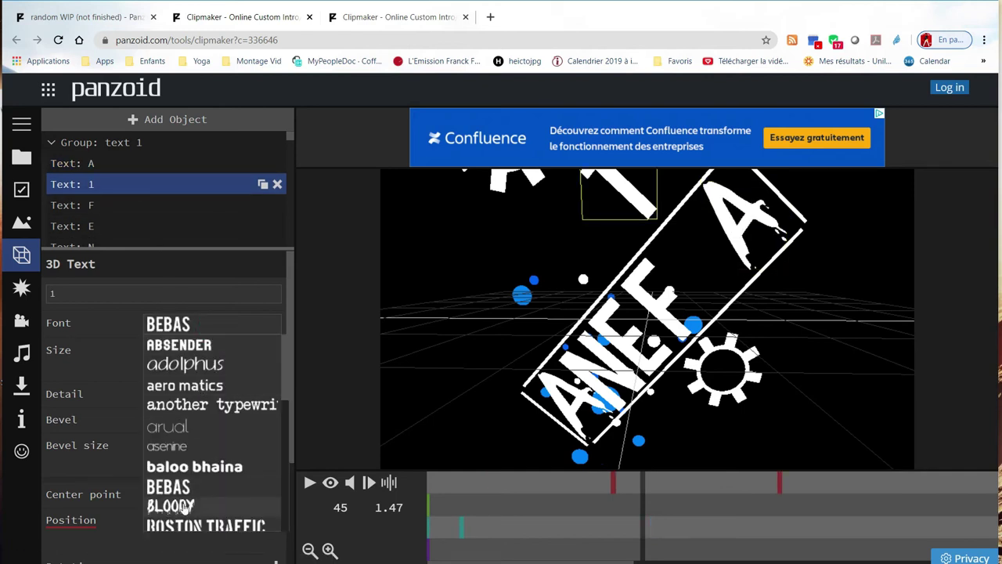
{"action": "left_click", "coordinate": [172, 505]}
{"action": "left_click", "coordinate": [165, 206]}
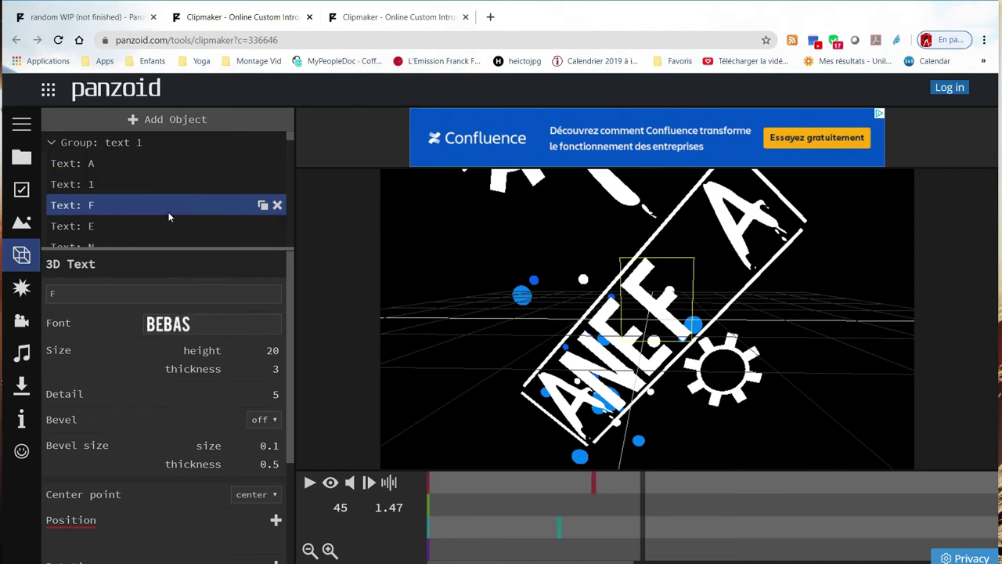
{"action": "left_click", "coordinate": [204, 328]}
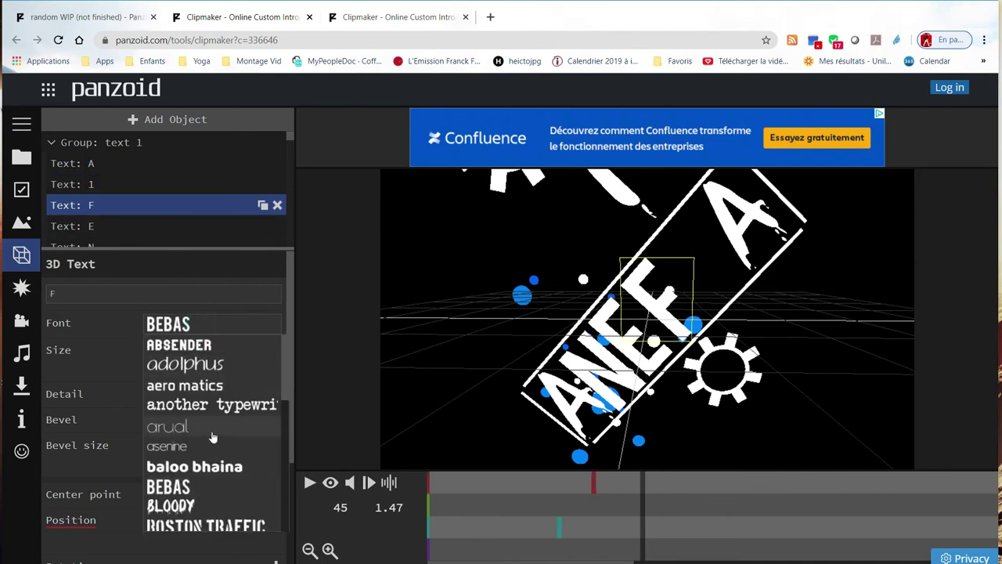
{"action": "left_click", "coordinate": [203, 507]}
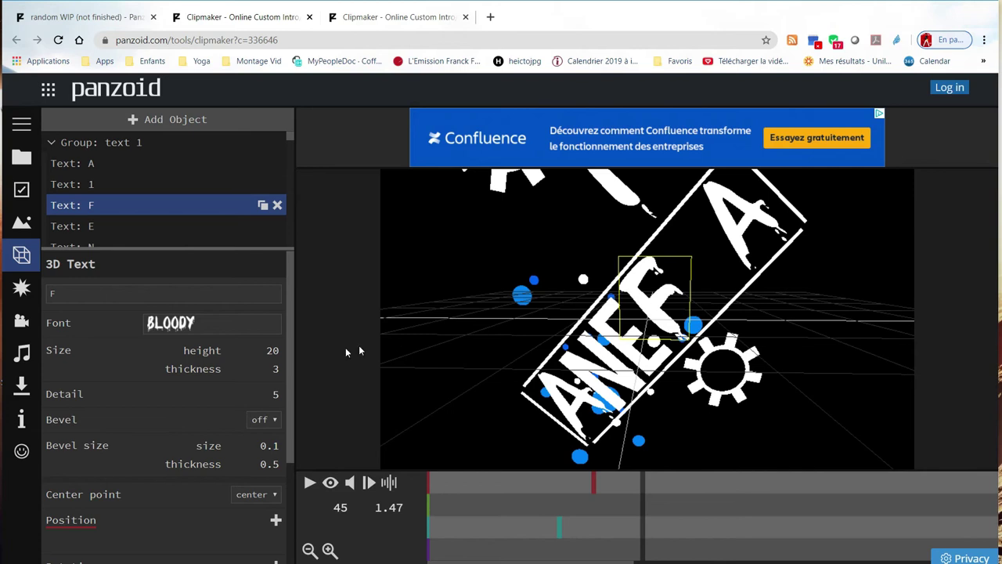
{"action": "left_click", "coordinate": [183, 225]}
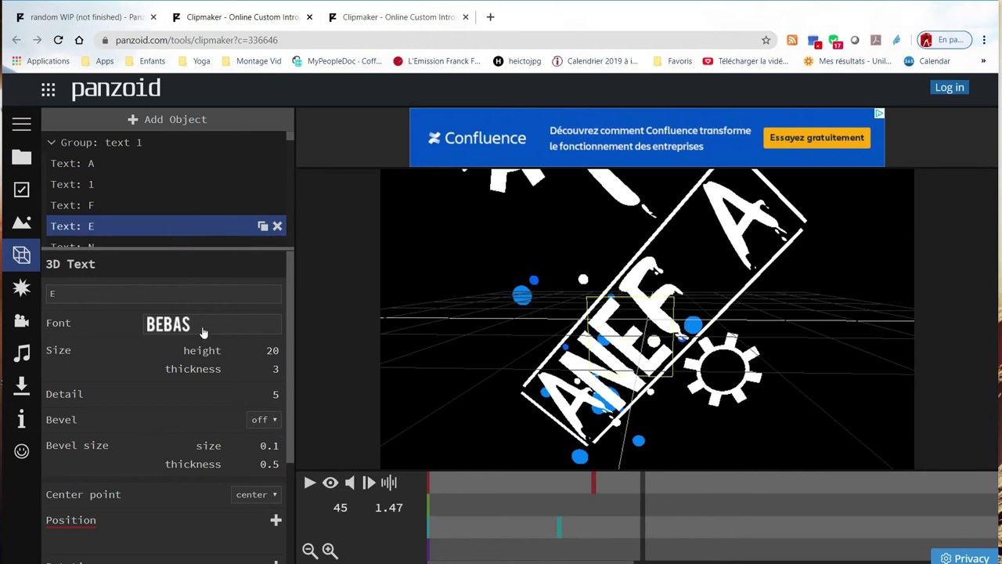
{"action": "left_click", "coordinate": [202, 326]}
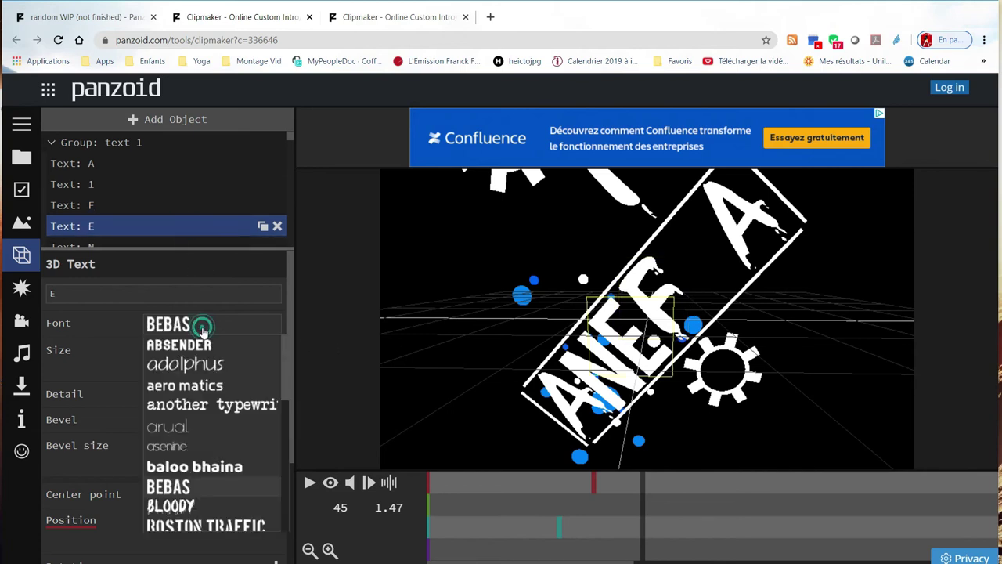
{"action": "left_click", "coordinate": [181, 507]}
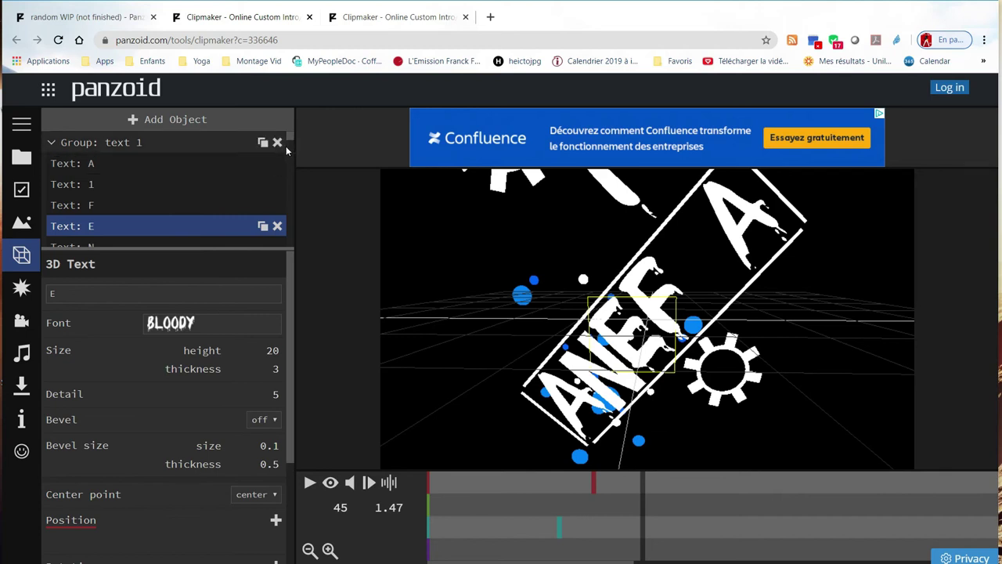
Step: Set the font of the letter N in the text 1 group to Bloody and play the intro up to the TEMPLATE title
{"action": "scroll", "coordinate": [288, 147], "scroll_direction": "down", "scroll_amount": 1}
{"action": "left_click_drag", "start_coordinate": [288, 148], "coordinate": [287, 152]}
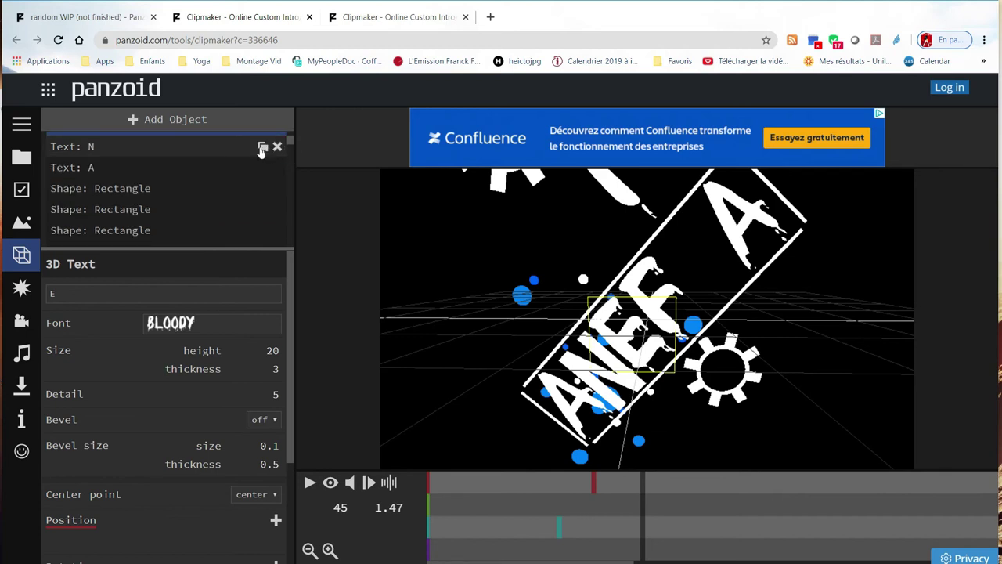
{"action": "left_click", "coordinate": [163, 146]}
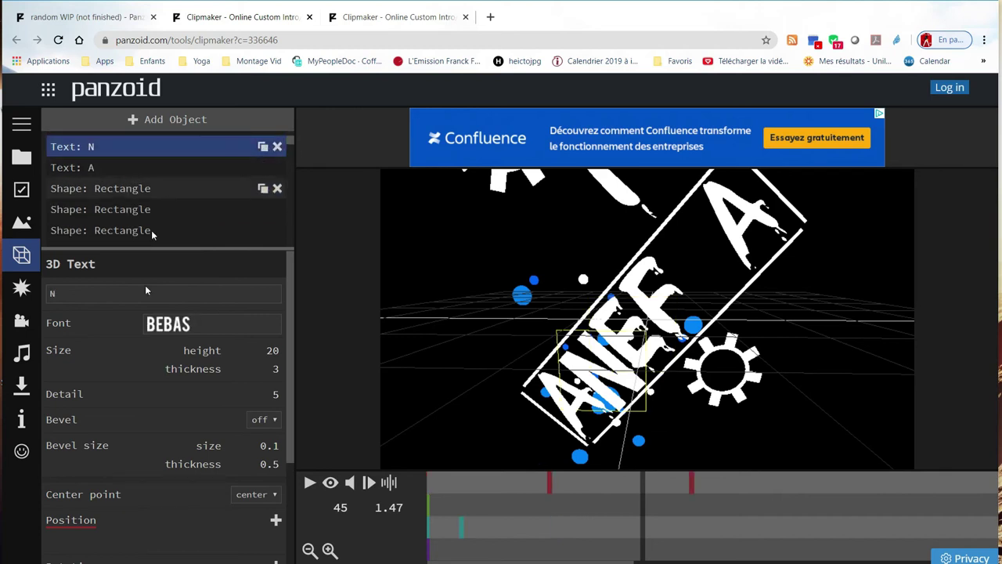
{"action": "left_click", "coordinate": [202, 325]}
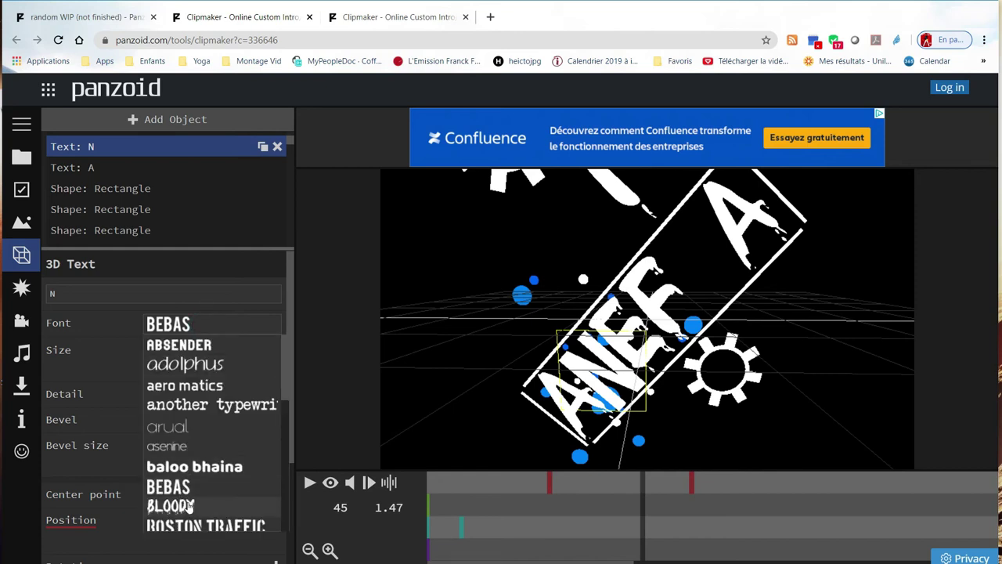
{"action": "left_click", "coordinate": [187, 505]}
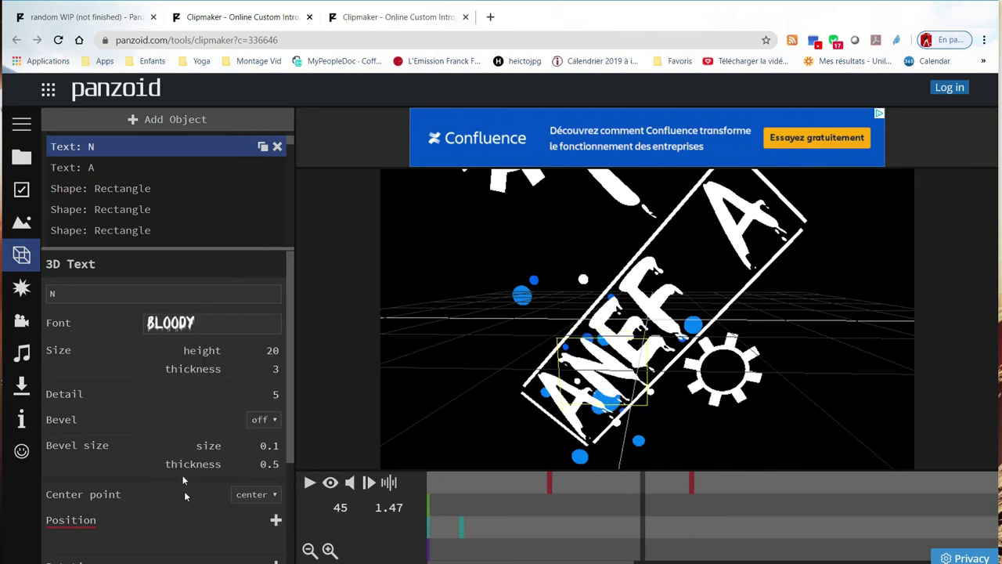
{"action": "left_click", "coordinate": [159, 166]}
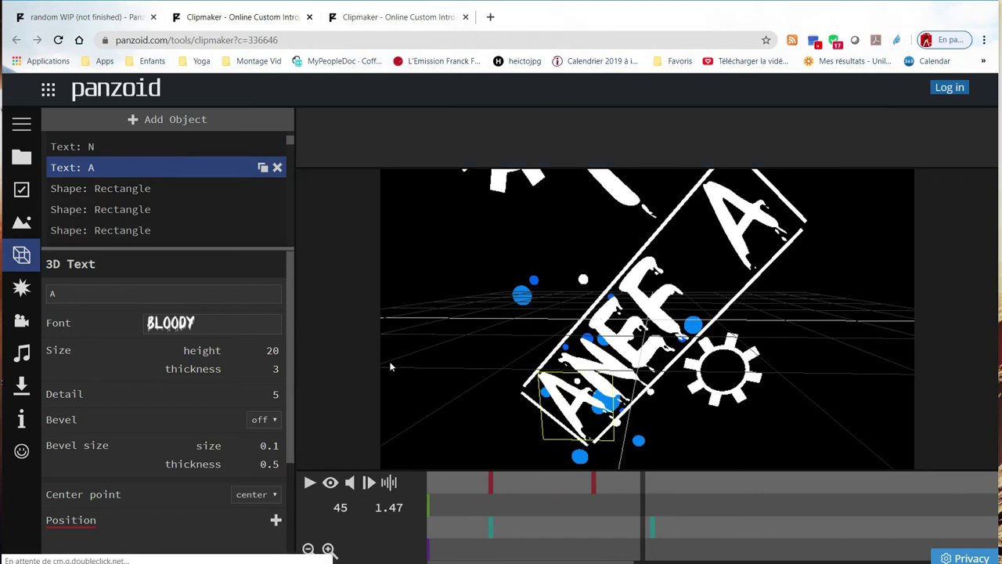
{"action": "left_click", "coordinate": [310, 482]}
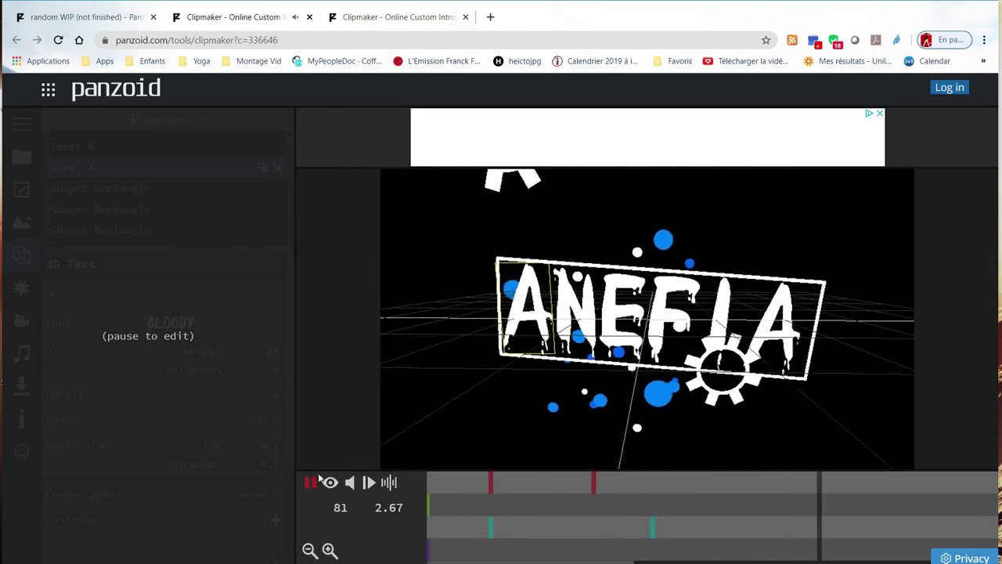
{"action": "left_click", "coordinate": [309, 482]}
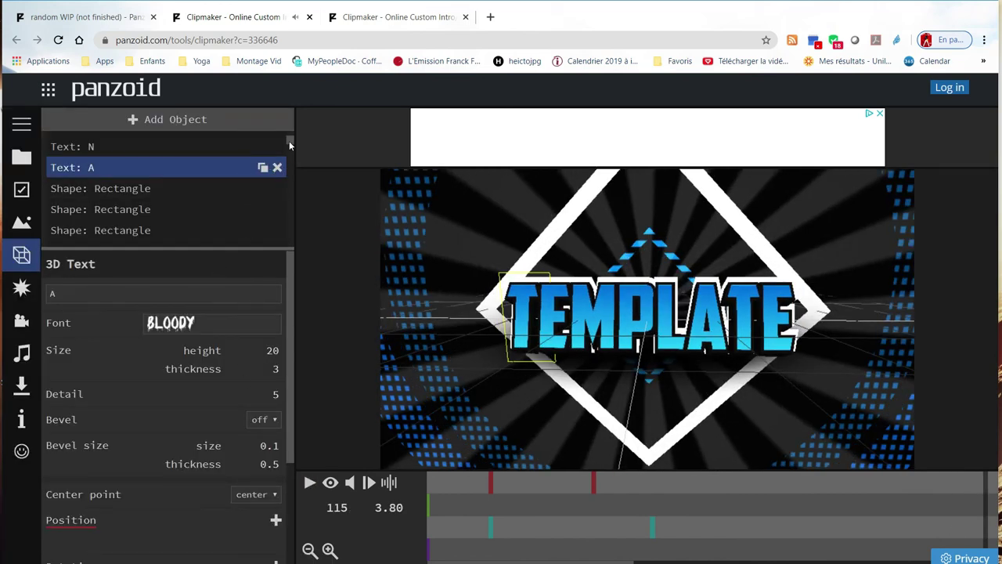
Step: Replace the first TEMPLATE text layer in group R with MISTER
{"action": "left_click_drag", "start_coordinate": [289, 141], "coordinate": [289, 148]}
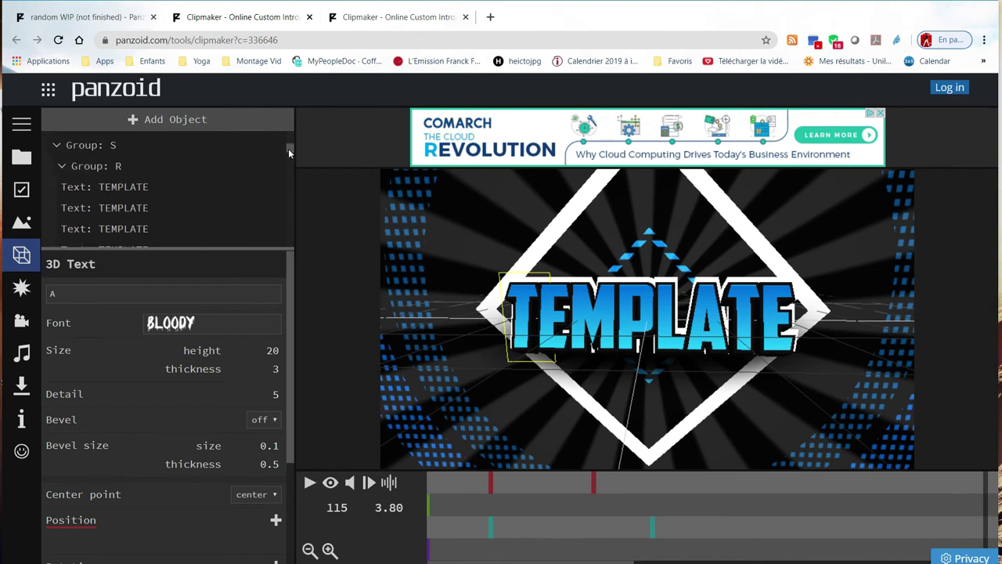
{"action": "left_click", "coordinate": [144, 191]}
{"action": "left_click", "coordinate": [149, 190]}
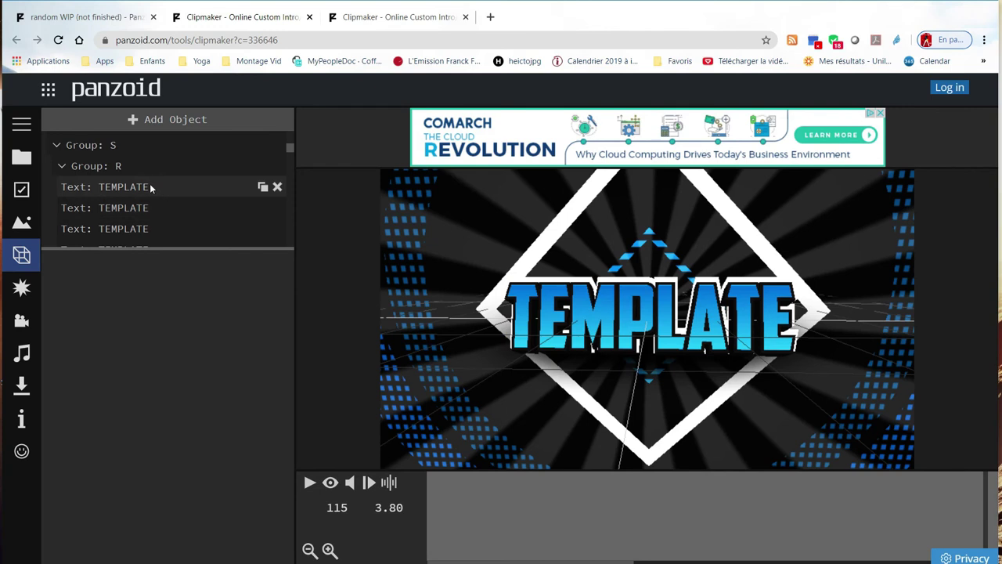
{"action": "left_click", "coordinate": [150, 187]}
{"action": "left_click", "coordinate": [109, 290]}
{"action": "left_click_drag", "start_coordinate": [110, 290], "coordinate": [36, 286]}
{"action": "key", "text": "BackSpace"}
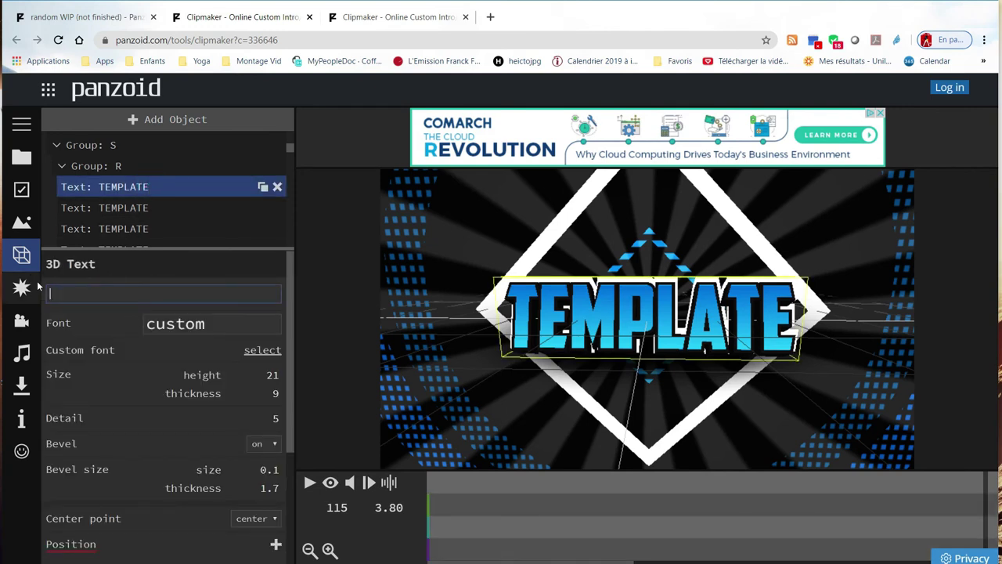
{"action": "type", "text": "MISTER"}
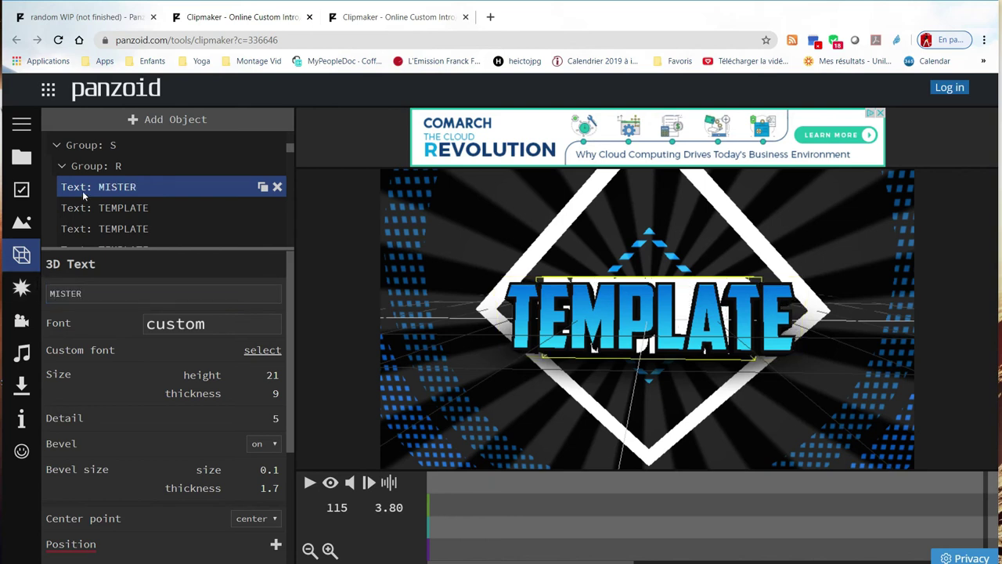
Step: Change the second TEMPLATE text layer in group R to MISTER
{"action": "left_click", "coordinate": [112, 206]}
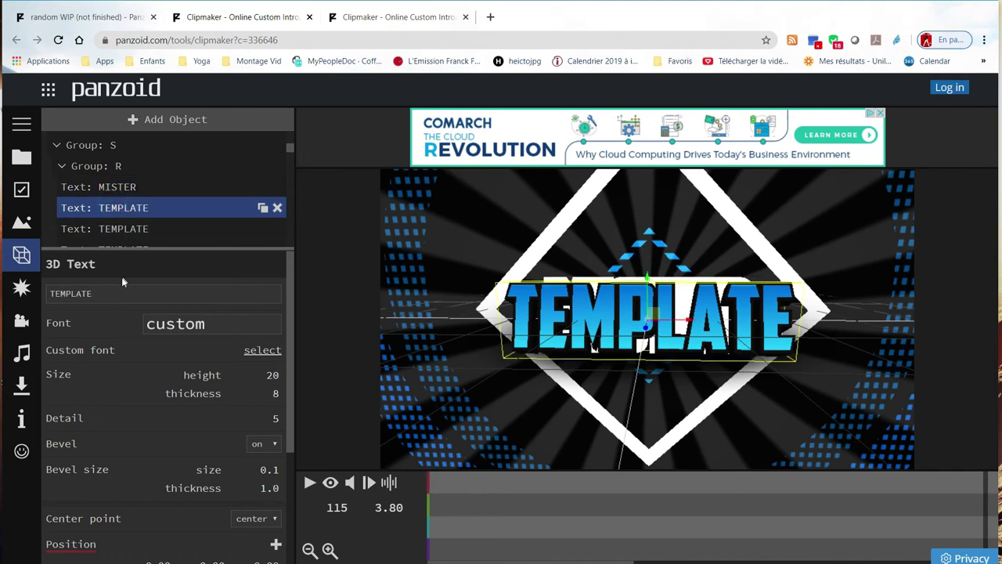
{"action": "left_click_drag", "start_coordinate": [108, 288], "coordinate": [23, 304]}
{"action": "type", "text": "*"}
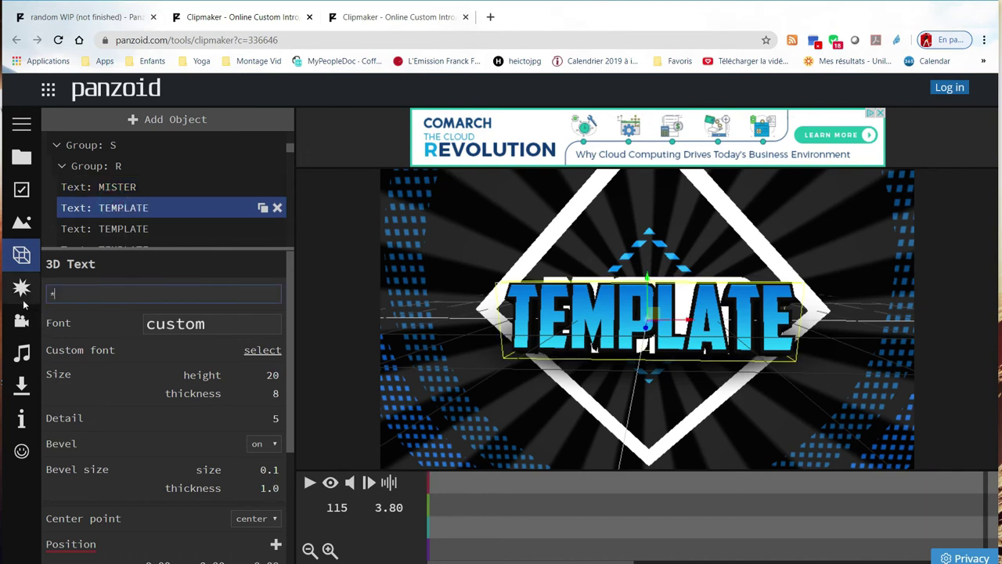
{"action": "key", "text": "BackSpace"}
{"action": "type", "text": "MISTER"}
{"action": "key", "text": "Return"}
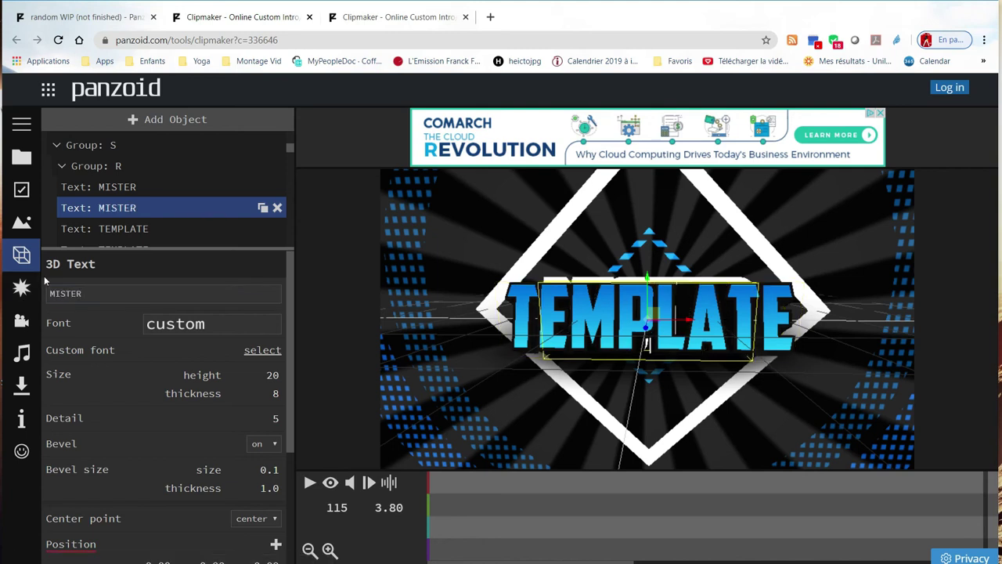
Step: Change the third text layer in group R from TEMPLATE to MISTER
{"action": "left_click", "coordinate": [125, 227]}
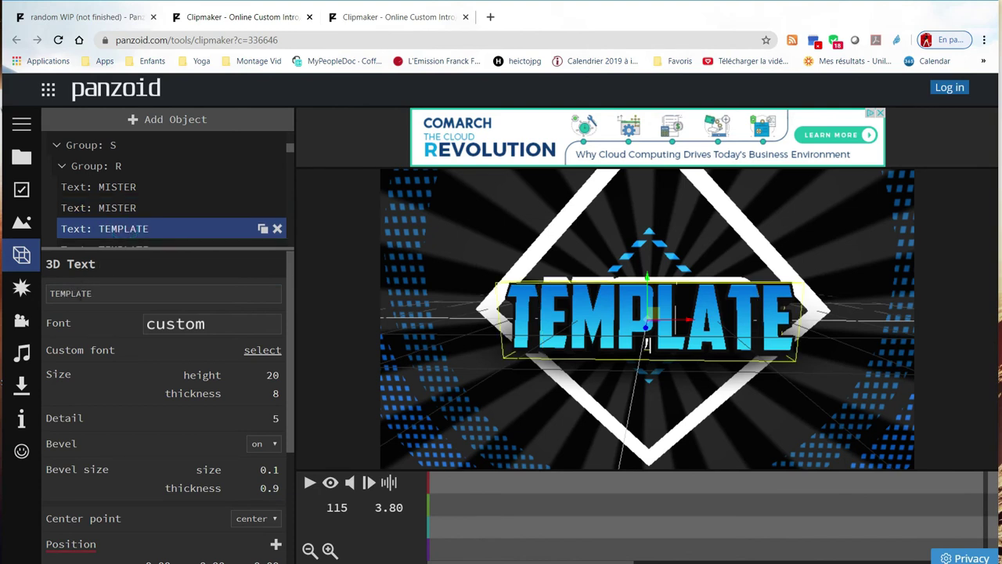
{"action": "double_click", "coordinate": [99, 293]}
{"action": "key", "text": "BackSpace"}
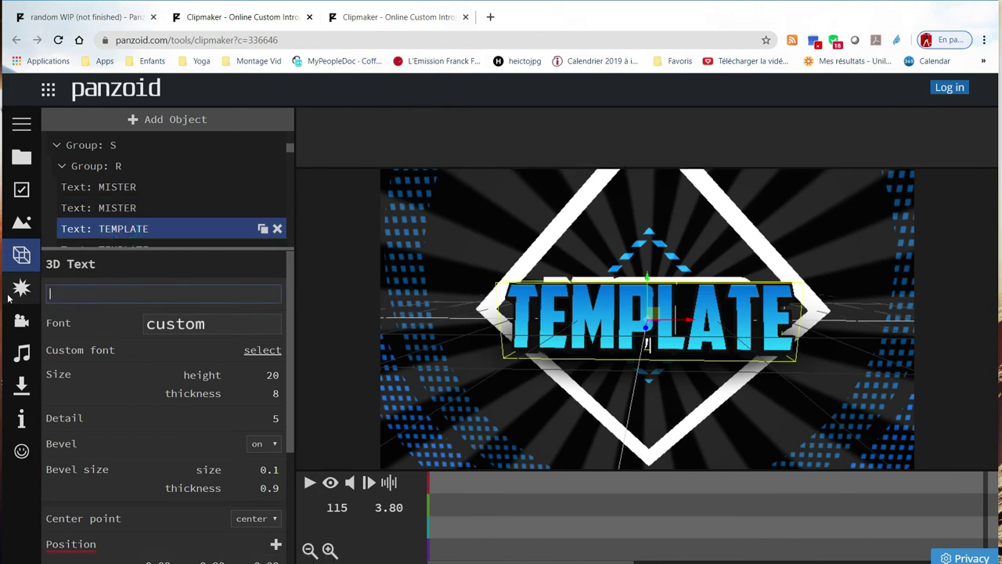
{"action": "type", "text": "MISTER"}
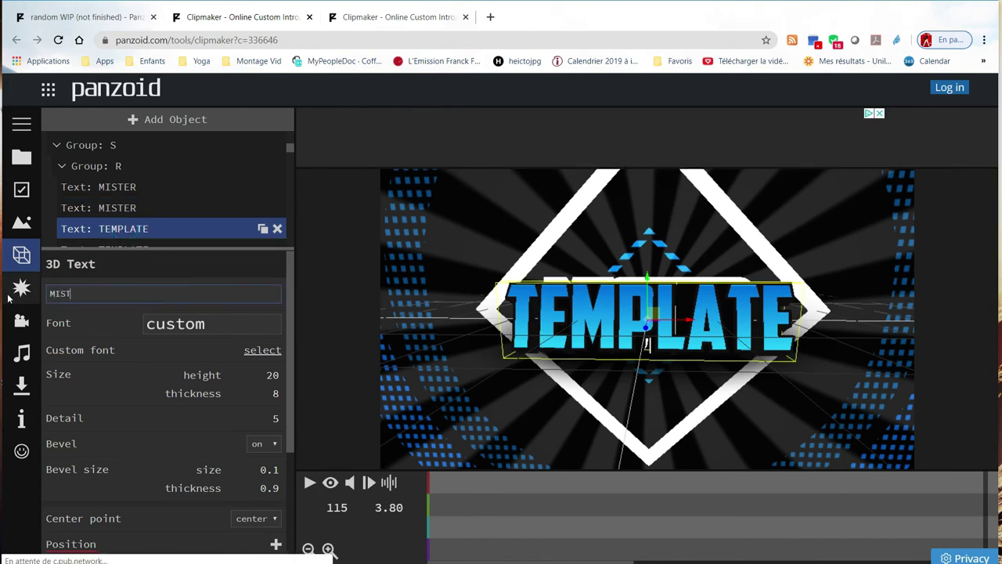
{"action": "key", "text": "Return"}
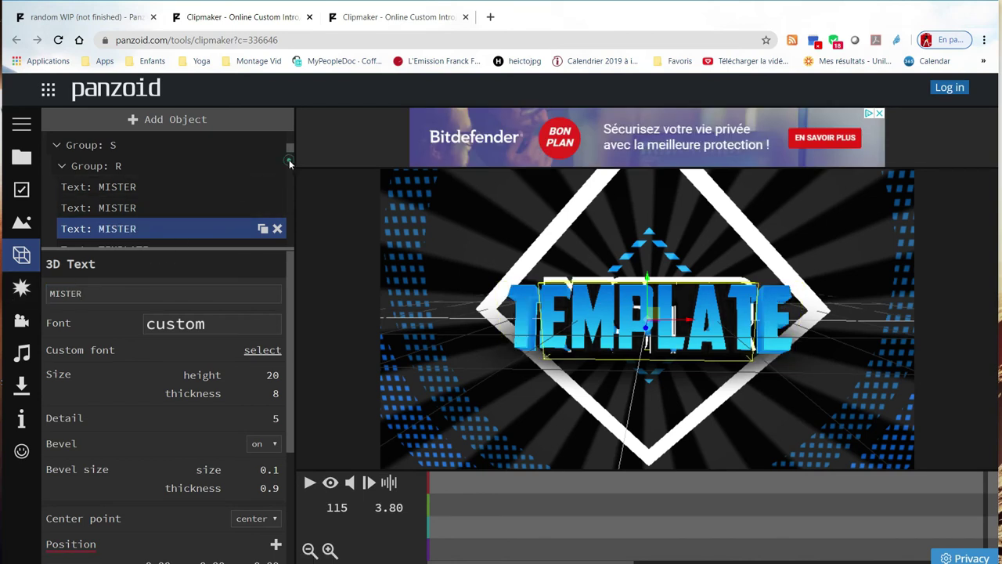
Step: Replace the last remaining TEMPLATE text layer, just above the tEXT 3 group, with MISTER
{"action": "scroll", "coordinate": [289, 160], "scroll_direction": "up", "scroll_amount": 1}
{"action": "left_click", "coordinate": [208, 148]}
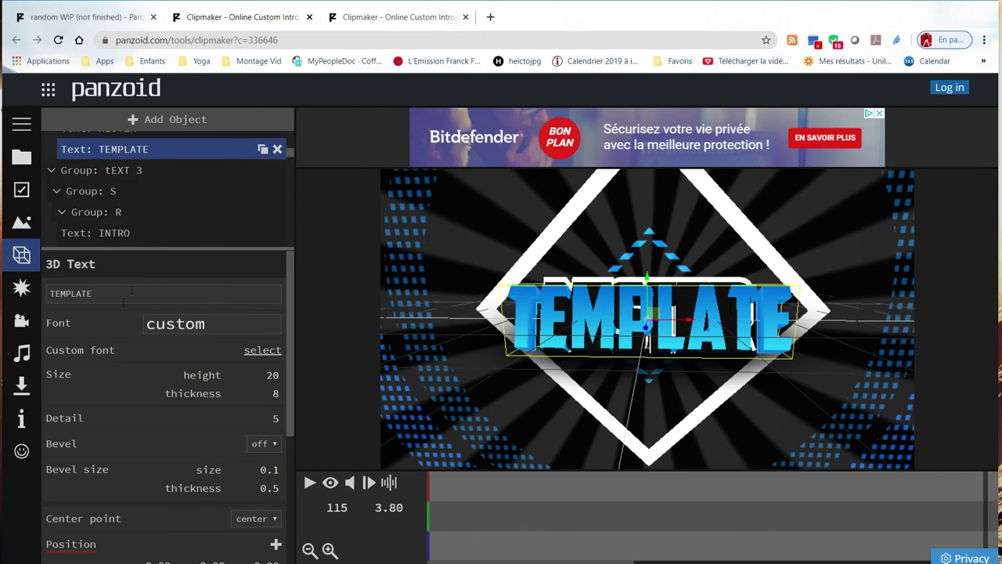
{"action": "double_click", "coordinate": [102, 293]}
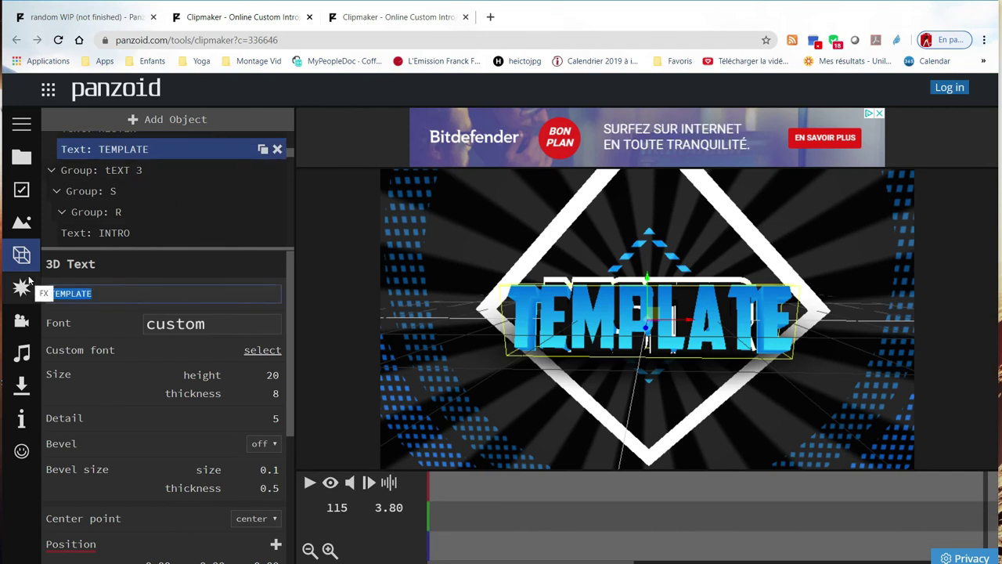
{"action": "key", "text": "BackSpace"}
{"action": "type", "text": "MIS"}
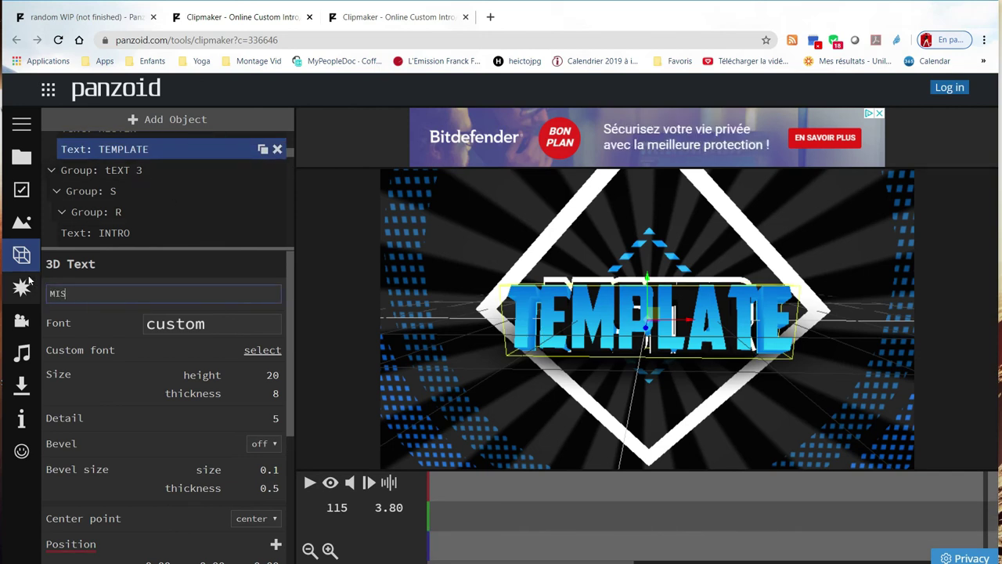
{"action": "type", "text": "TER"}
{"action": "key", "text": "Return"}
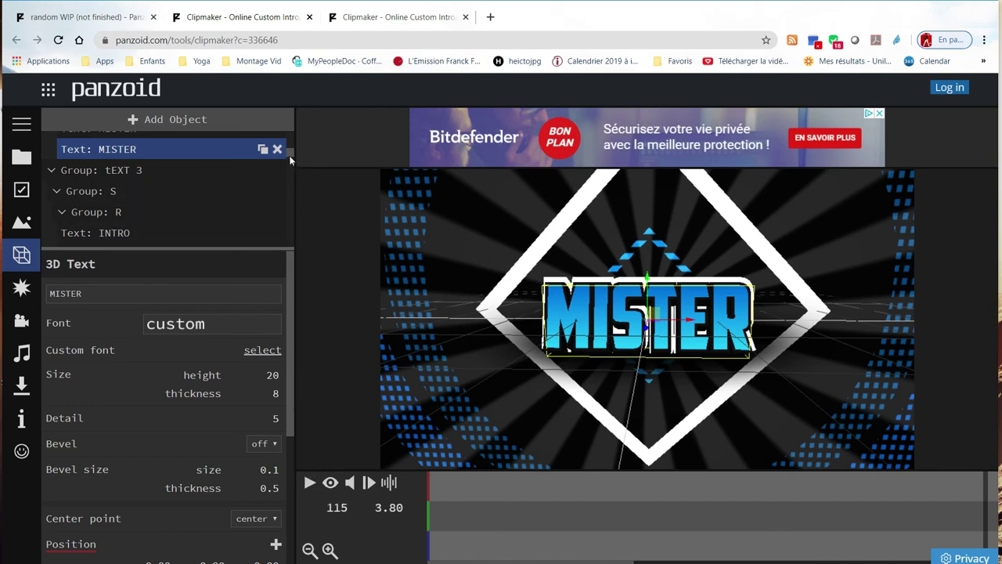
Step: Play the intro through the MISTER and INTRO titles to review the edited texts, and pause the playback
{"action": "scroll", "coordinate": [290, 156], "scroll_direction": "down", "scroll_amount": 1}
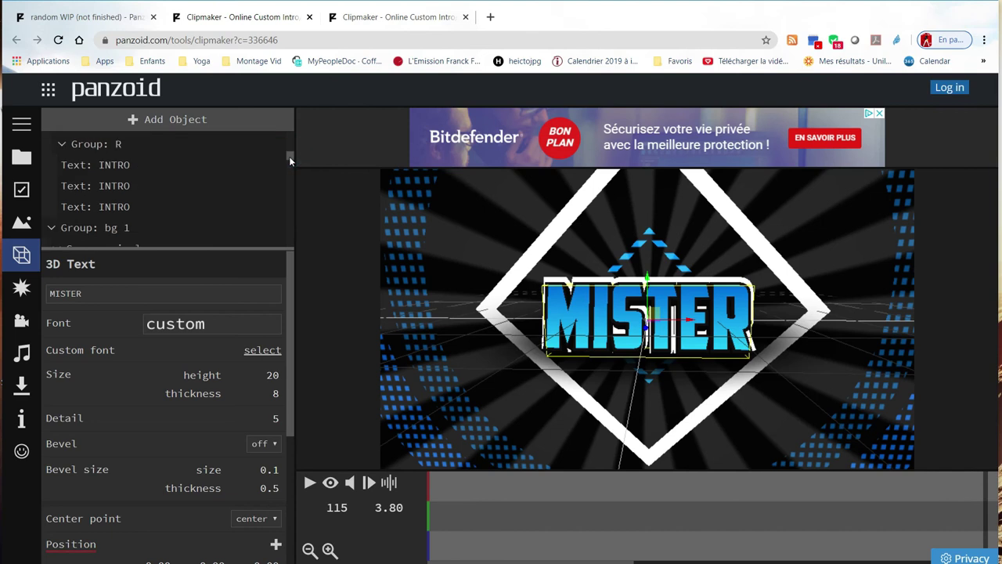
{"action": "scroll", "coordinate": [289, 157], "scroll_direction": "up", "scroll_amount": 2}
{"action": "left_click", "coordinate": [309, 482]}
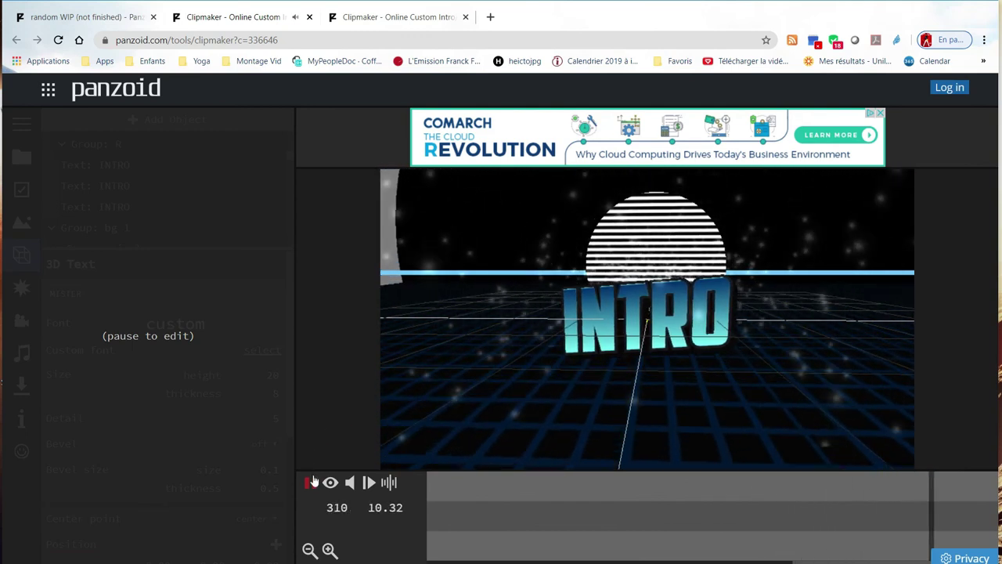
{"action": "left_click", "coordinate": [311, 481]}
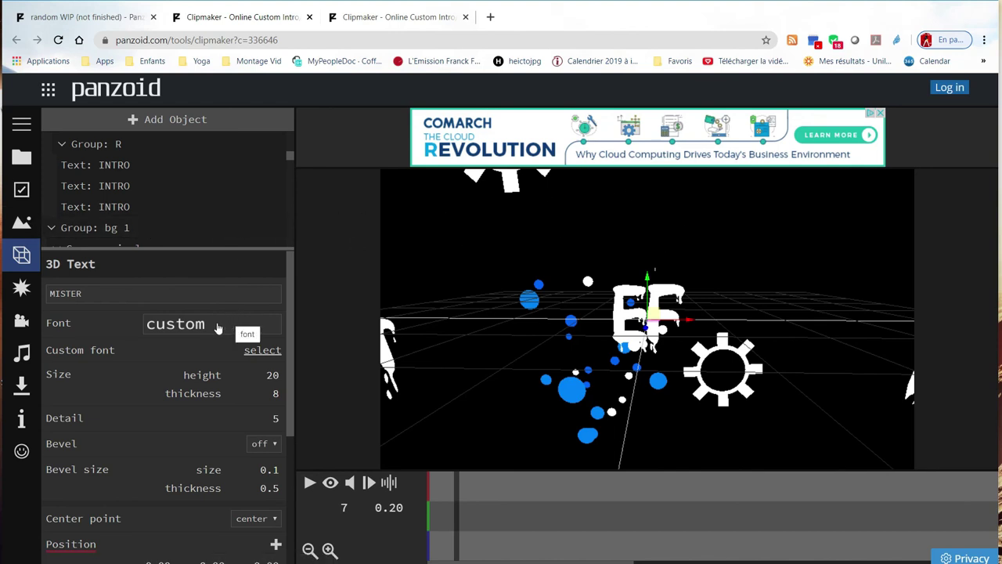
Step: Start rendering the video in balanced mode as .mkv (vp8/opus) and cancel the render
{"action": "left_click", "coordinate": [23, 383]}
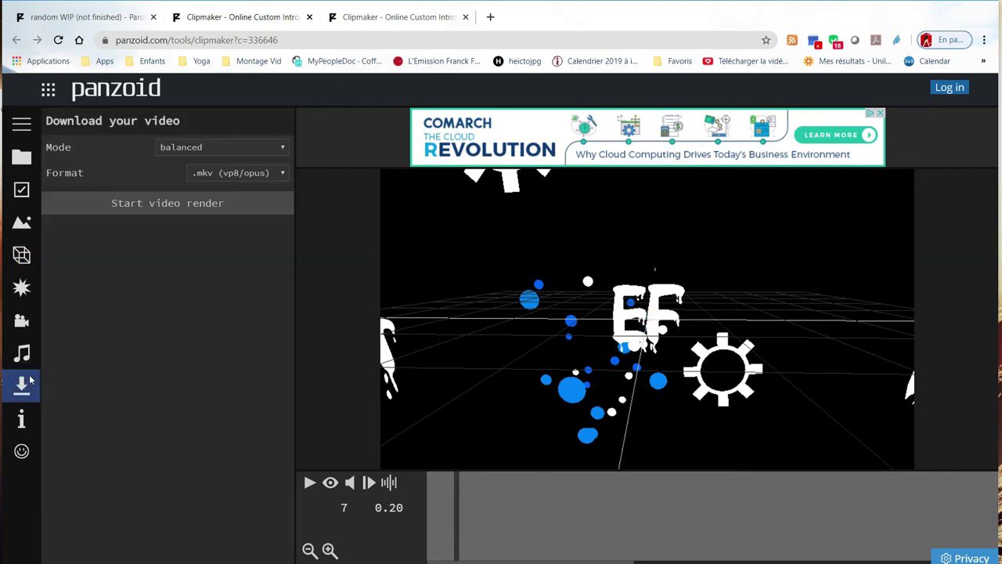
{"action": "left_click", "coordinate": [179, 204]}
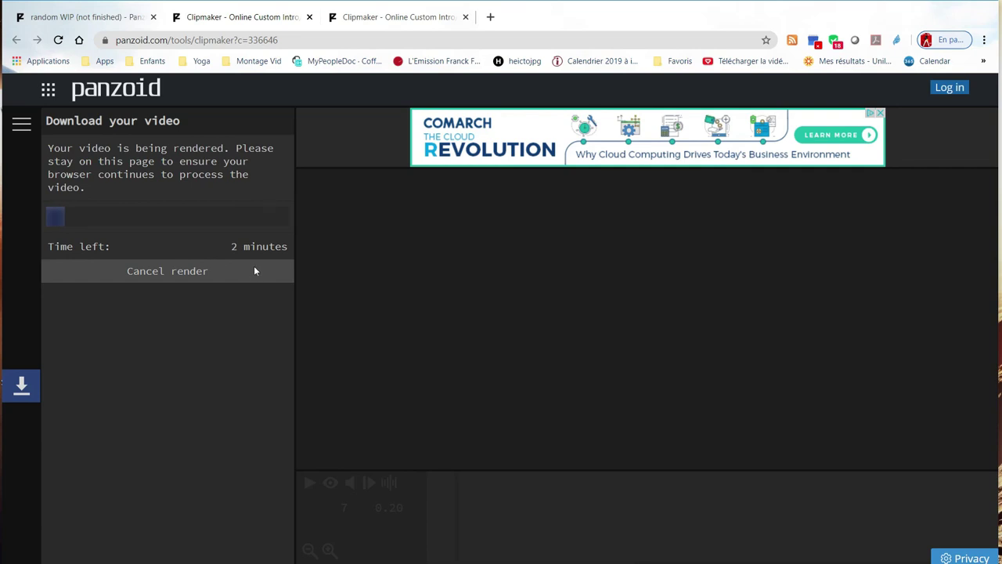
{"action": "left_click", "coordinate": [219, 272]}
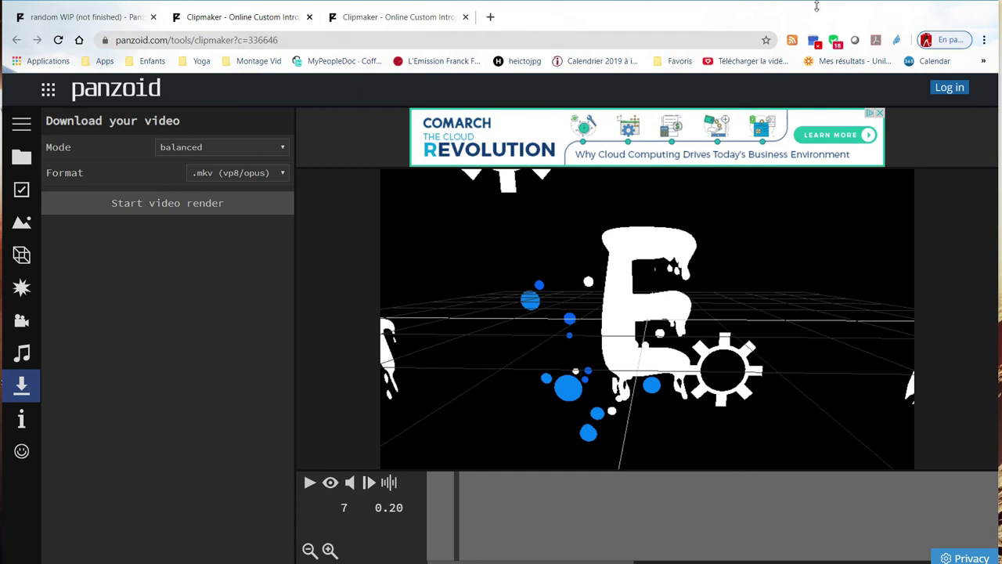
Step: Close the browser with all its tabs, leaving both Clipmaker projects without saving the changes
{"action": "left_click", "coordinate": [986, 10]}
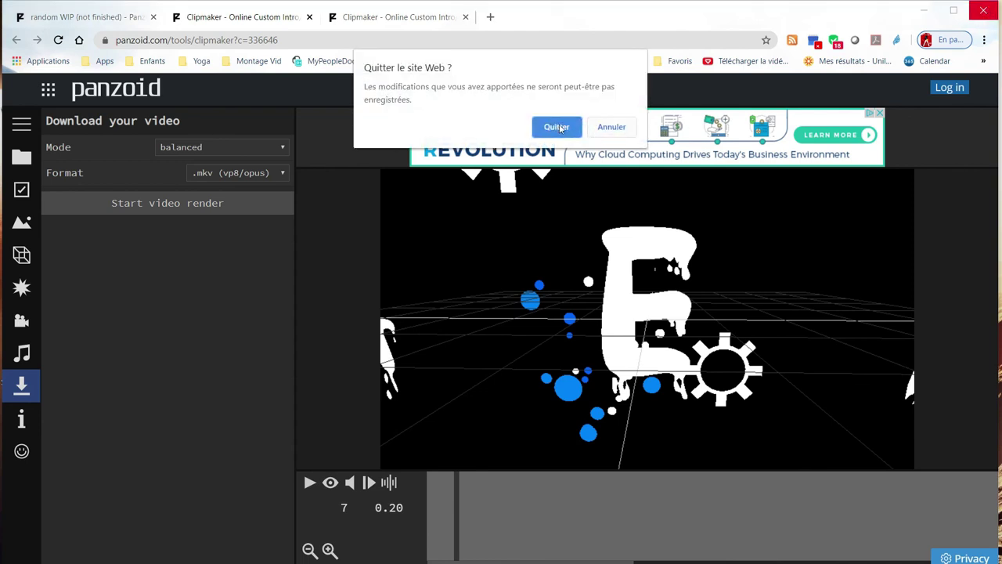
{"action": "left_click", "coordinate": [561, 129]}
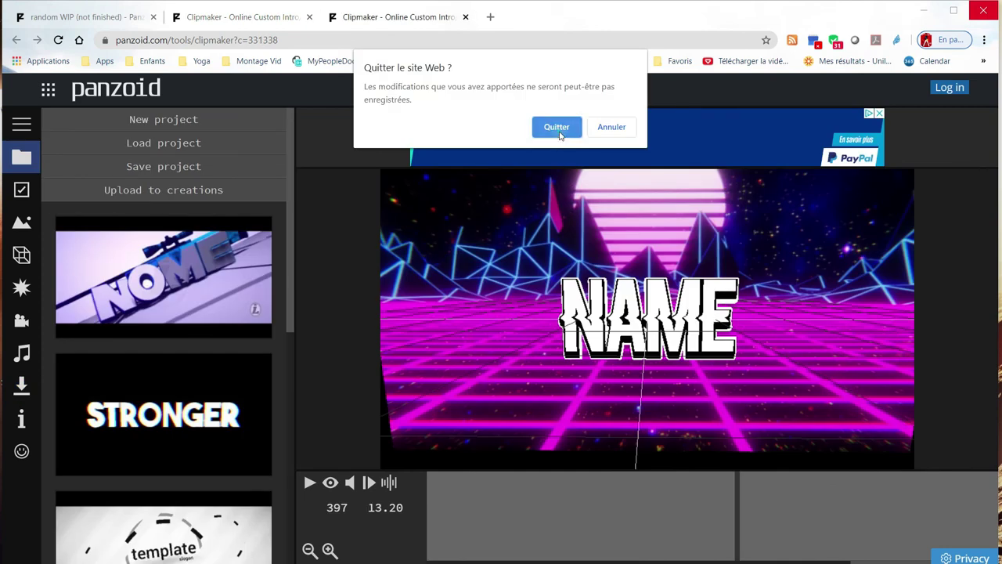
{"action": "left_click", "coordinate": [560, 130]}
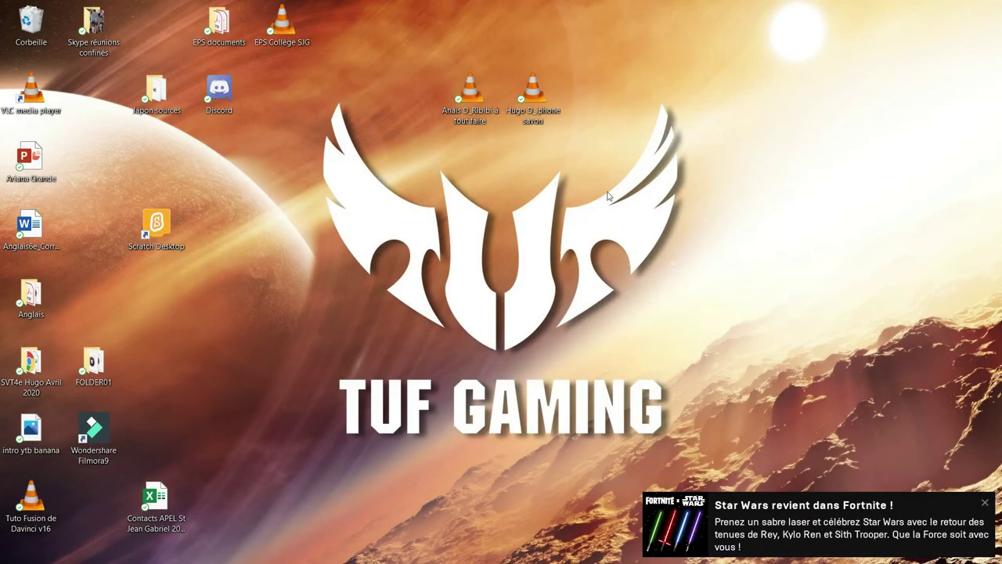